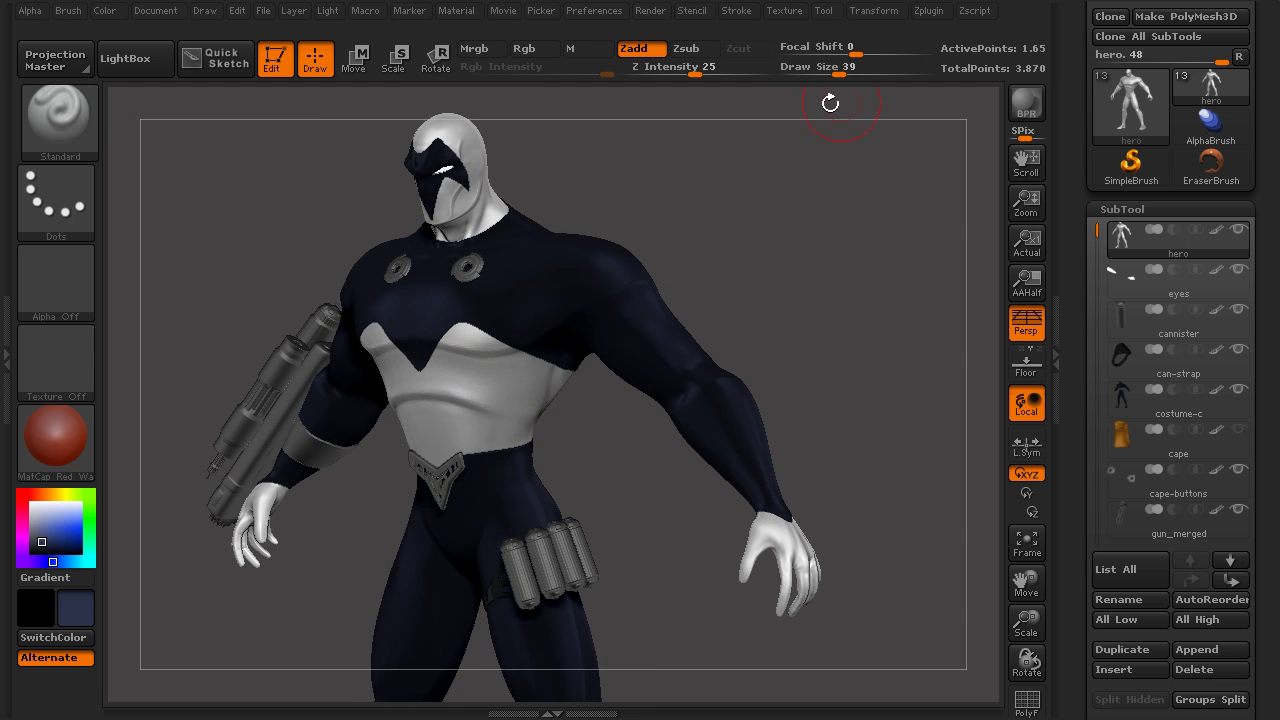
Sculpt raised folds along the side of the hero's white midriff with the Standard brush at Draw Size 39.
{"action": "left_click_drag", "start_coordinate": [768, 247], "coordinate": [834, 274]}
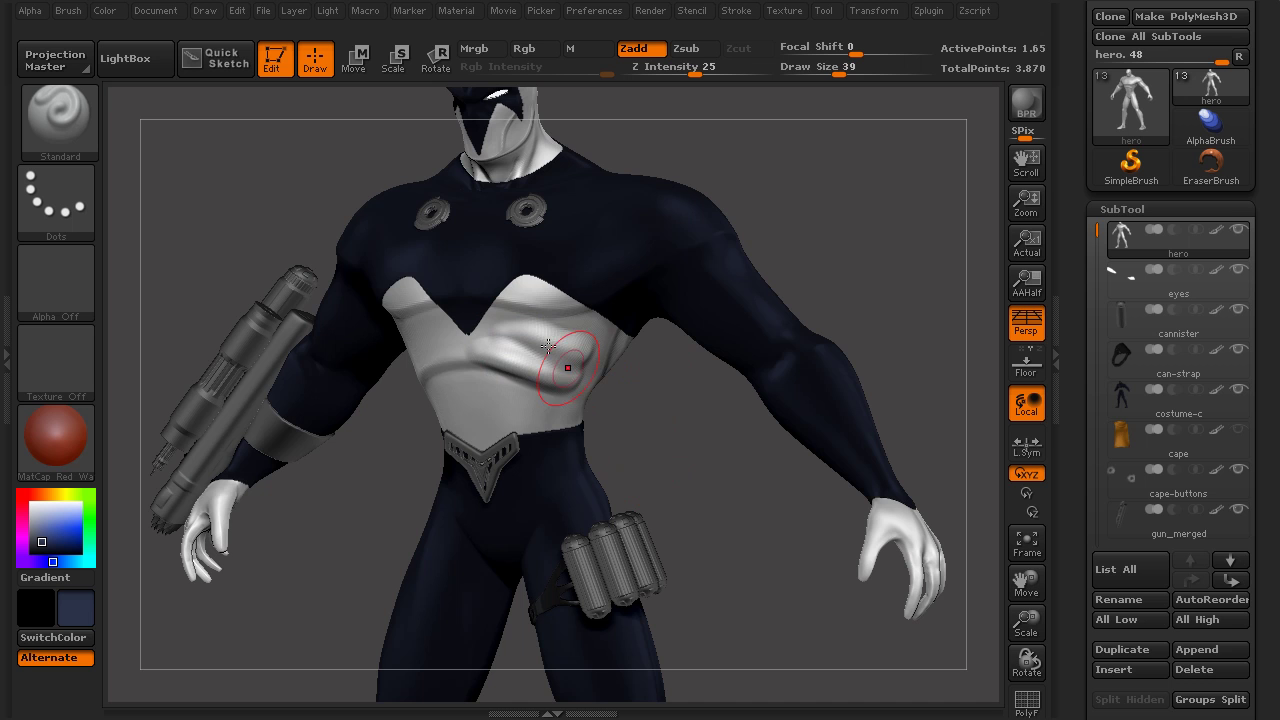
{"action": "left_click_drag", "start_coordinate": [656, 440], "coordinate": [430, 408]}
{"action": "mouse_move", "coordinate": [635, 373]}
{"action": "left_mouse_down"}
{"action": "mouse_move", "coordinate": [683, 390]}
{"action": "mouse_move", "coordinate": [675, 447]}
{"action": "mouse_move", "coordinate": [586, 444]}
{"action": "mouse_move", "coordinate": [614, 437]}
{"action": "mouse_move", "coordinate": [606, 462]}
{"action": "mouse_move", "coordinate": [589, 341]}
{"action": "left_mouse_up"}
{"action": "left_click_drag", "start_coordinate": [384, 458], "coordinate": [748, 393]}
{"action": "left_click_drag", "start_coordinate": [713, 467], "coordinate": [843, 295]}
{"action": "left_click_drag", "start_coordinate": [689, 460], "coordinate": [681, 455]}
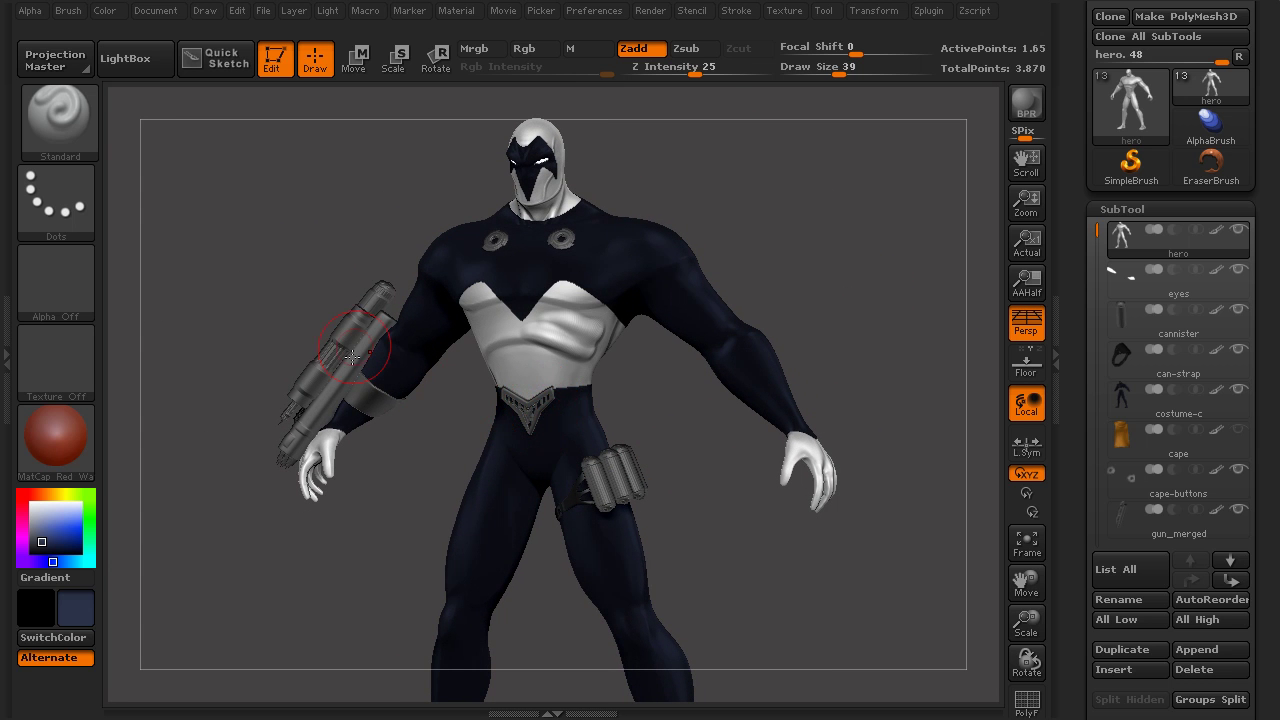
Show the cape subtool, make it the active subtool and isolate it with Solo.
{"action": "mouse_move", "coordinate": [367, 526]}
{"action": "left_mouse_down"}
{"action": "mouse_move", "coordinate": [420, 468]}
{"action": "mouse_move", "coordinate": [429, 425]}
{"action": "mouse_move", "coordinate": [442, 480]}
{"action": "mouse_move", "coordinate": [754, 397]}
{"action": "left_mouse_up"}
{"action": "left_click", "coordinate": [1241, 429]}
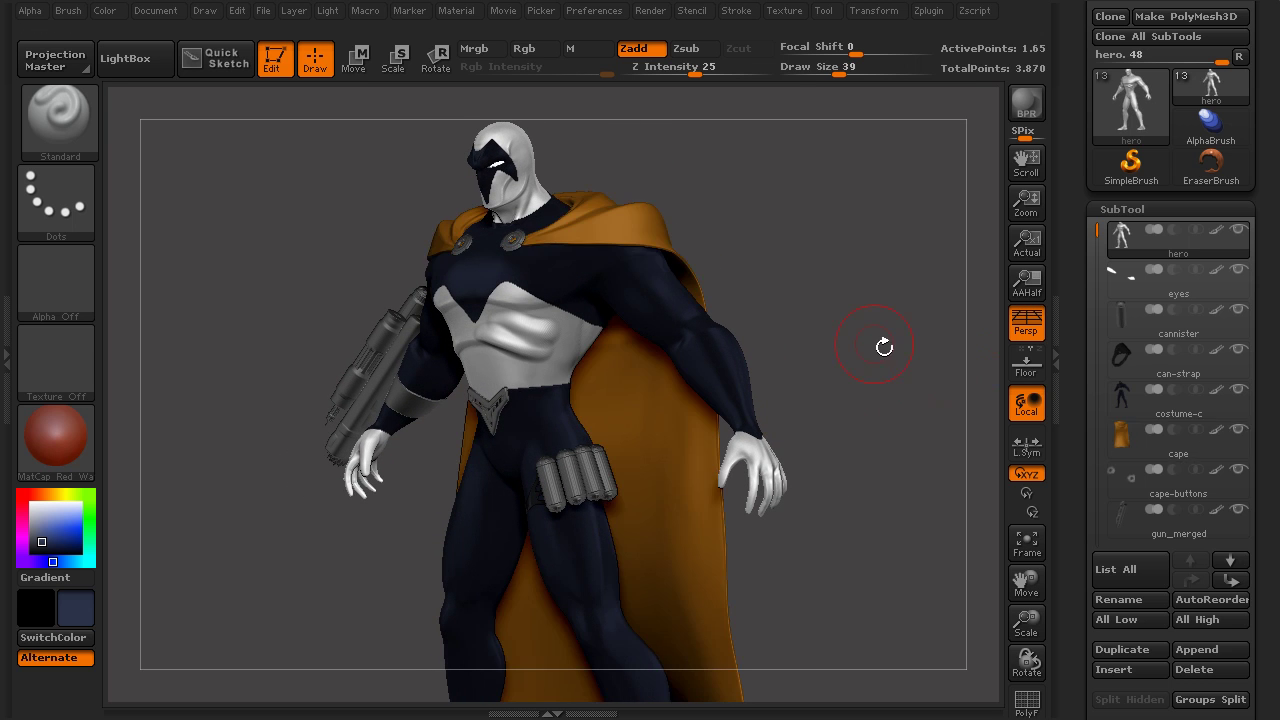
{"action": "mouse_move", "coordinate": [863, 334]}
{"action": "left_mouse_down"}
{"action": "mouse_move", "coordinate": [774, 406]}
{"action": "mouse_move", "coordinate": [767, 376]}
{"action": "mouse_move", "coordinate": [835, 468]}
{"action": "left_mouse_up"}
{"action": "left_click_drag", "start_coordinate": [790, 413], "coordinate": [841, 409]}
{"action": "key", "text": "shift+f"}
{"action": "left_click", "coordinate": [1191, 447]}
{"action": "left_click", "coordinate": [880, 14]}
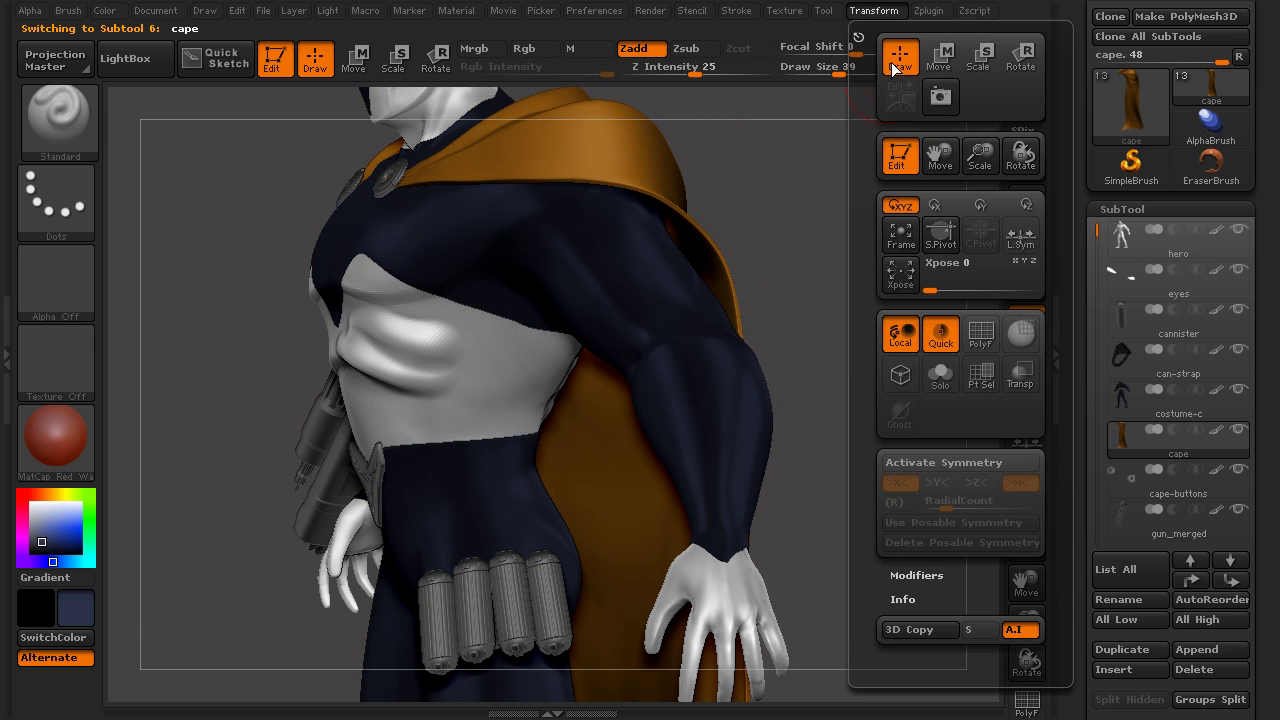
{"action": "left_click", "coordinate": [937, 375]}
Sculpt curved hanging folds across the cape's upper back with the Standard brush at Z Intensity 25.
{"action": "left_click_drag", "start_coordinate": [777, 351], "coordinate": [516, 361]}
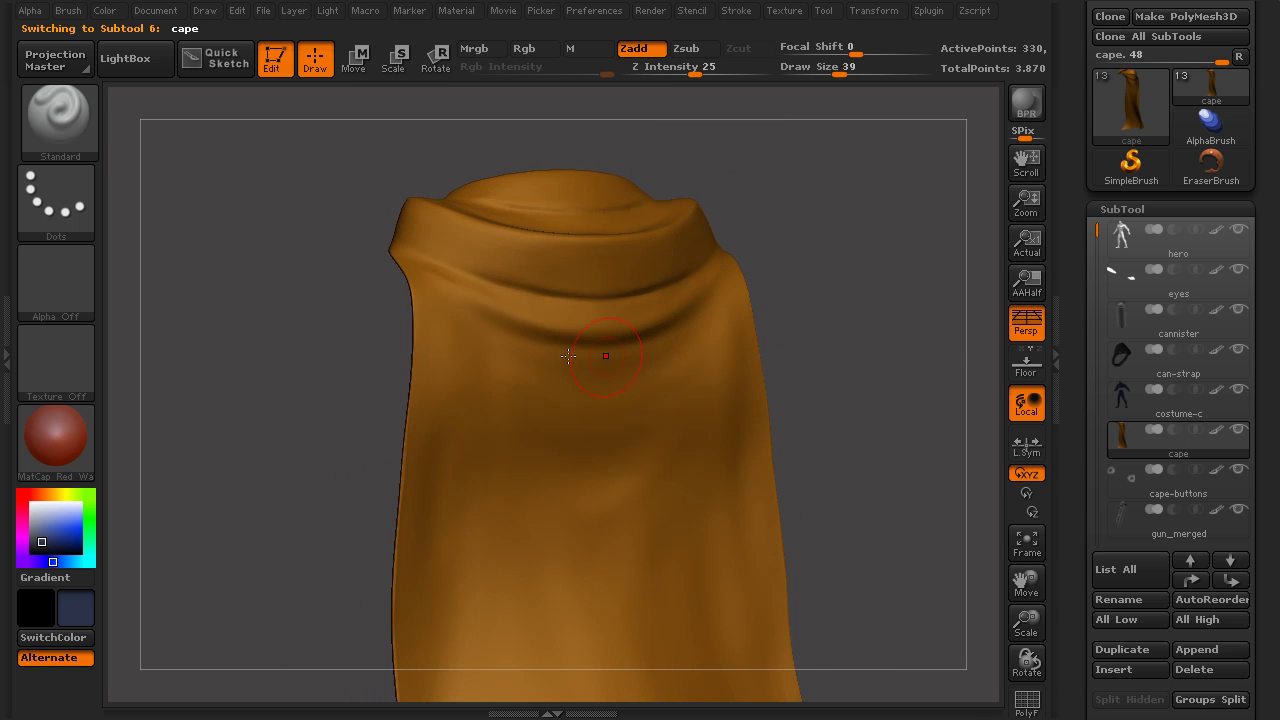
{"action": "left_click_drag", "start_coordinate": [731, 343], "coordinate": [666, 327]}
{"action": "mouse_move", "coordinate": [451, 320]}
{"action": "left_mouse_down"}
{"action": "mouse_move", "coordinate": [588, 376]}
{"action": "mouse_move", "coordinate": [690, 314]}
{"action": "left_mouse_up"}
{"action": "mouse_move", "coordinate": [451, 322]}
{"action": "left_mouse_down"}
{"action": "mouse_move", "coordinate": [608, 437]}
{"action": "mouse_move", "coordinate": [752, 300]}
{"action": "left_mouse_up"}
Examine the cape's inner surface and thin side edge behind the sculpted back folds.
{"action": "mouse_move", "coordinate": [840, 310]}
{"action": "left_mouse_down"}
{"action": "mouse_move", "coordinate": [900, 314]}
{"action": "mouse_move", "coordinate": [768, 319]}
{"action": "mouse_move", "coordinate": [671, 363]}
{"action": "mouse_move", "coordinate": [646, 350]}
{"action": "left_mouse_up"}
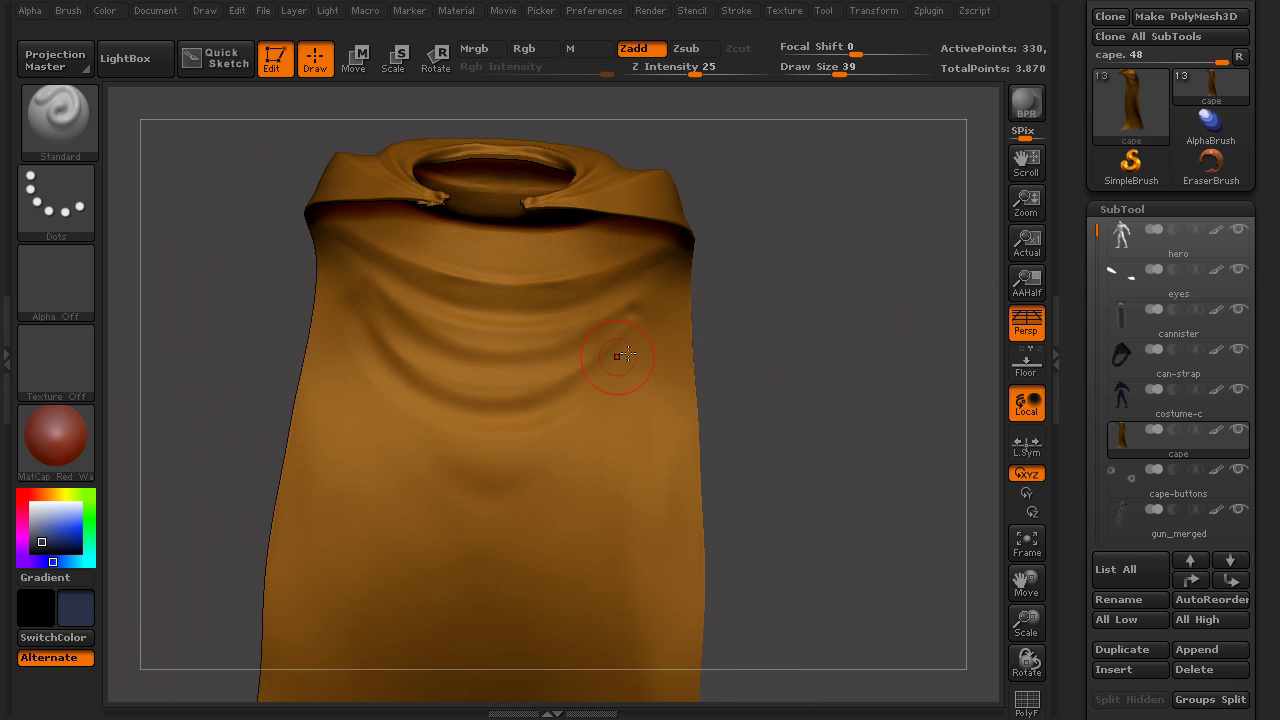
{"action": "left_click_drag", "start_coordinate": [812, 372], "coordinate": [586, 378]}
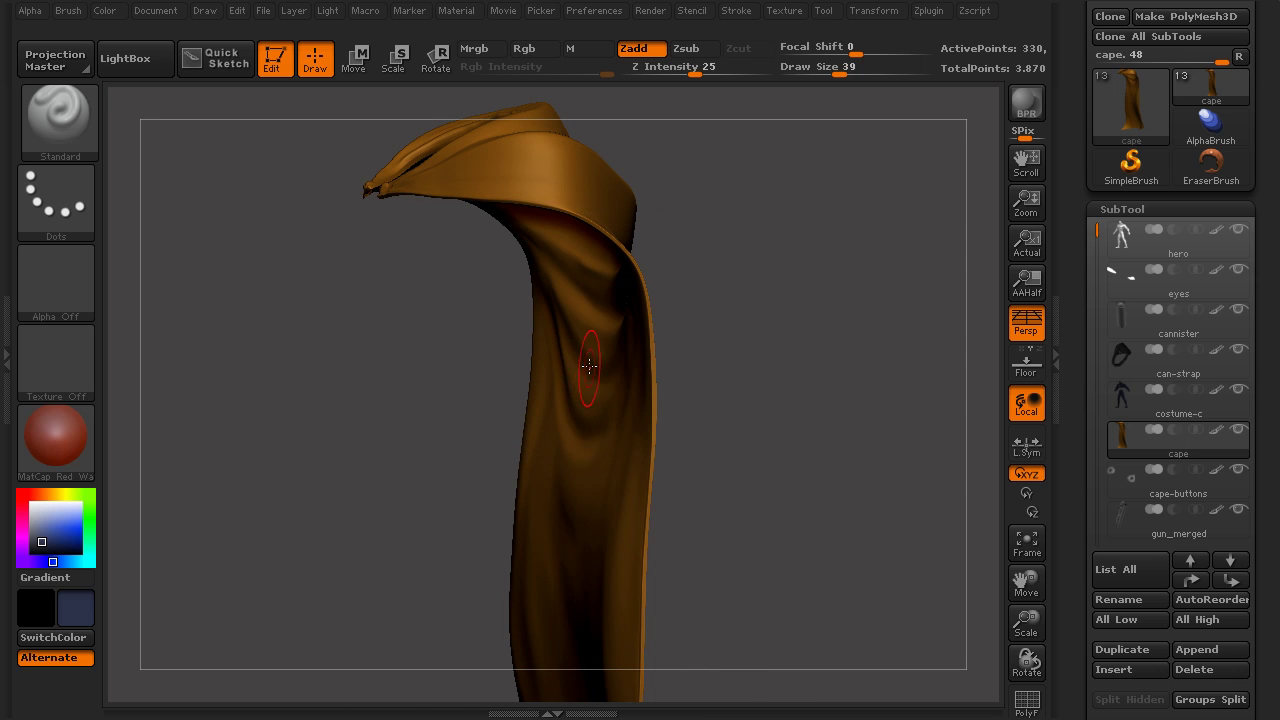
{"action": "left_click_drag", "start_coordinate": [743, 383], "coordinate": [748, 417]}
{"action": "left_click_drag", "start_coordinate": [461, 437], "coordinate": [738, 397]}
{"action": "left_click_drag", "start_coordinate": [832, 350], "coordinate": [671, 330]}
{"action": "left_click_drag", "start_coordinate": [777, 353], "coordinate": [734, 357]}
{"action": "mouse_move", "coordinate": [855, 323]}
{"action": "left_mouse_down"}
{"action": "mouse_move", "coordinate": [902, 319]}
{"action": "mouse_move", "coordinate": [875, 325]}
{"action": "left_mouse_up"}
{"action": "left_click_drag", "start_coordinate": [680, 369], "coordinate": [805, 407]}
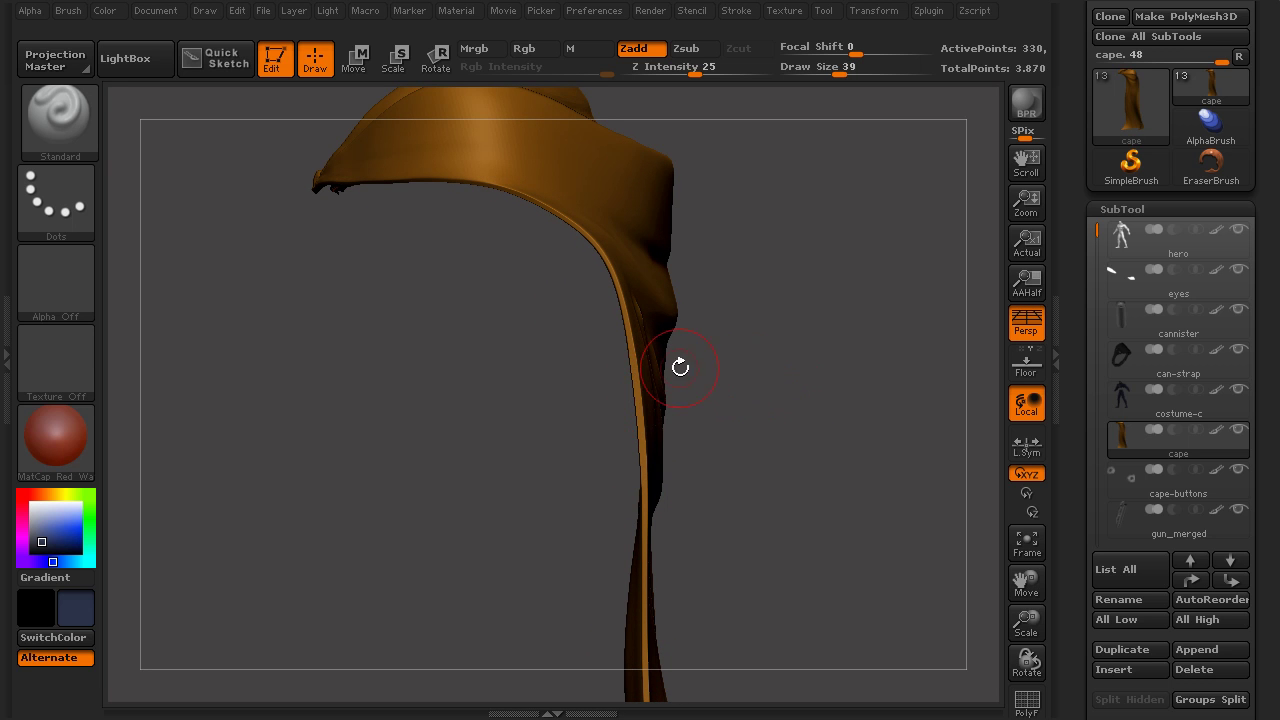
{"action": "left_click_drag", "start_coordinate": [676, 385], "coordinate": [781, 284]}
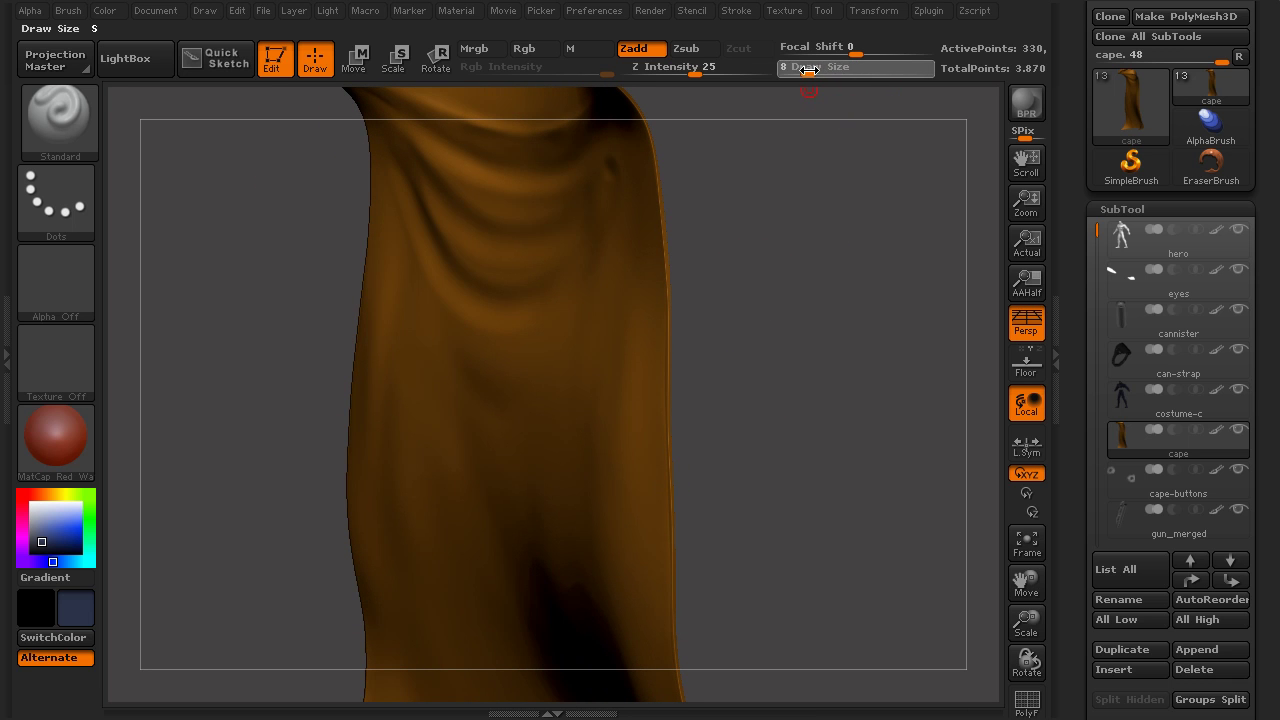
Set the brush Draw Size to 6, try a fine stroke inside the cape and check both sides of the cloth.
{"action": "left_click_drag", "start_coordinate": [803, 70], "coordinate": [805, 70]}
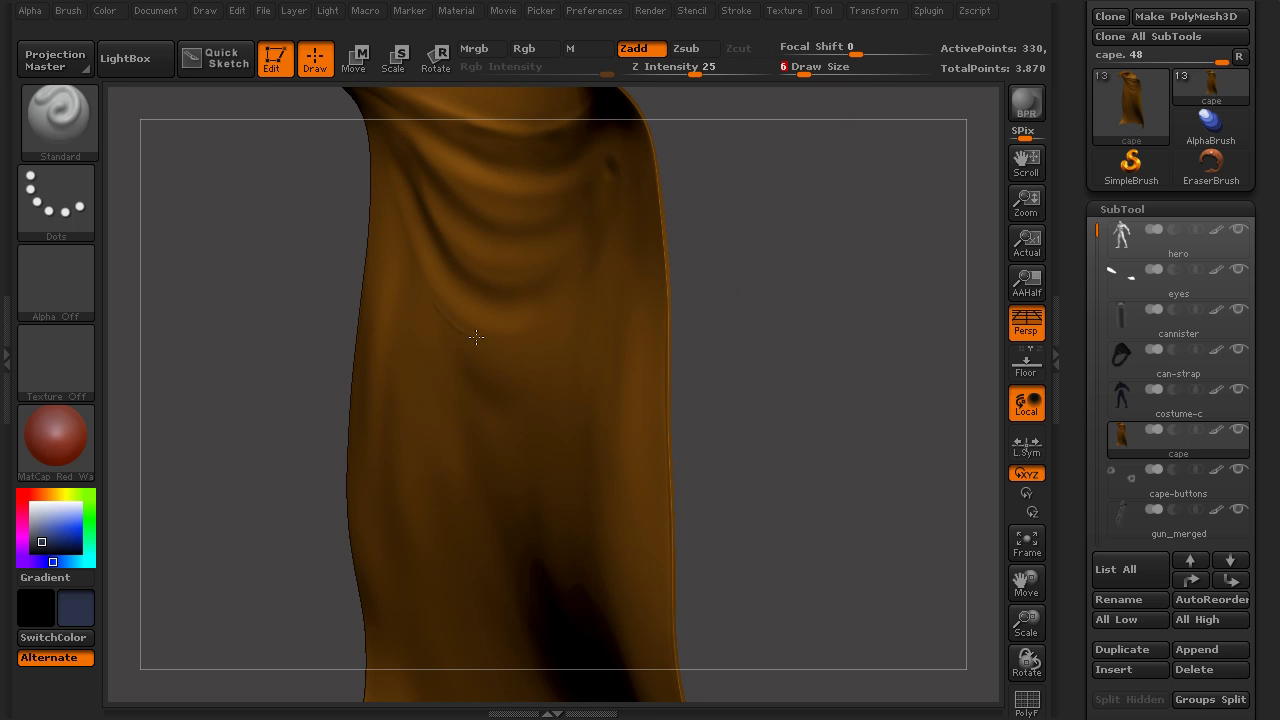
{"action": "mouse_move", "coordinate": [583, 309]}
{"action": "left_mouse_down"}
{"action": "mouse_move", "coordinate": [663, 294]}
{"action": "mouse_move", "coordinate": [601, 320]}
{"action": "left_mouse_up"}
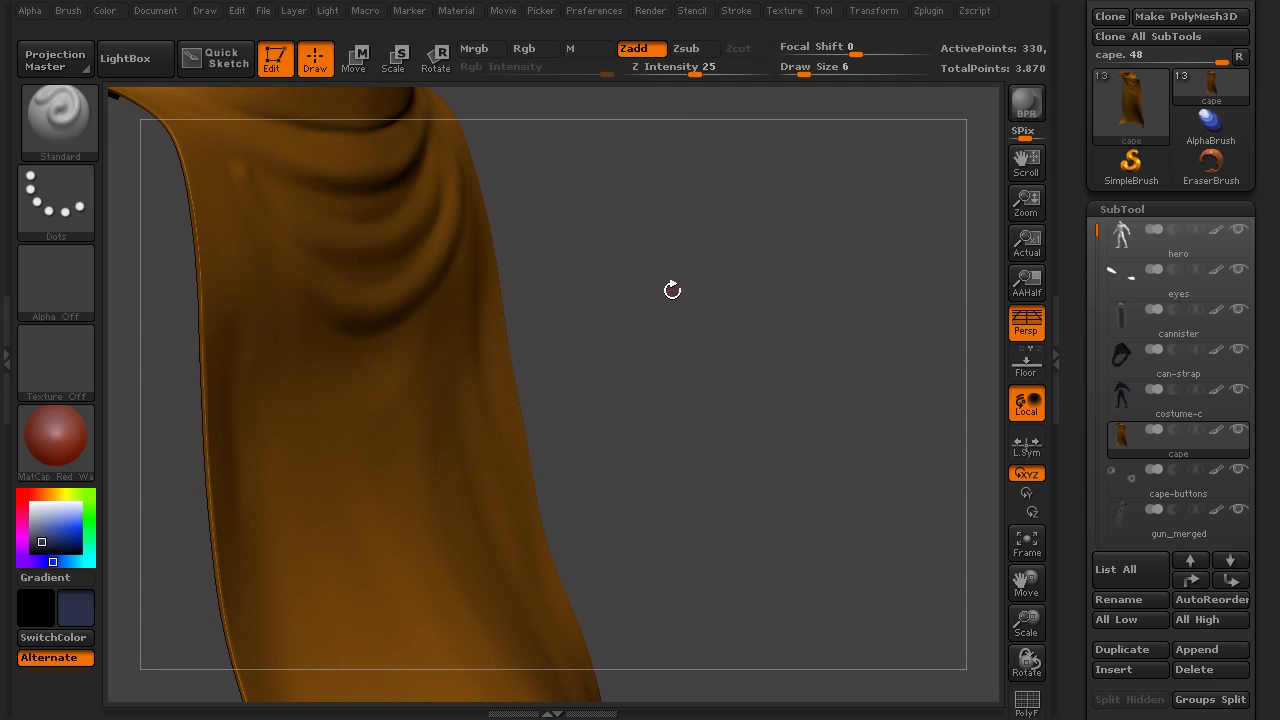
{"action": "left_click_drag", "start_coordinate": [681, 291], "coordinate": [538, 325]}
{"action": "left_click_drag", "start_coordinate": [671, 320], "coordinate": [403, 331]}
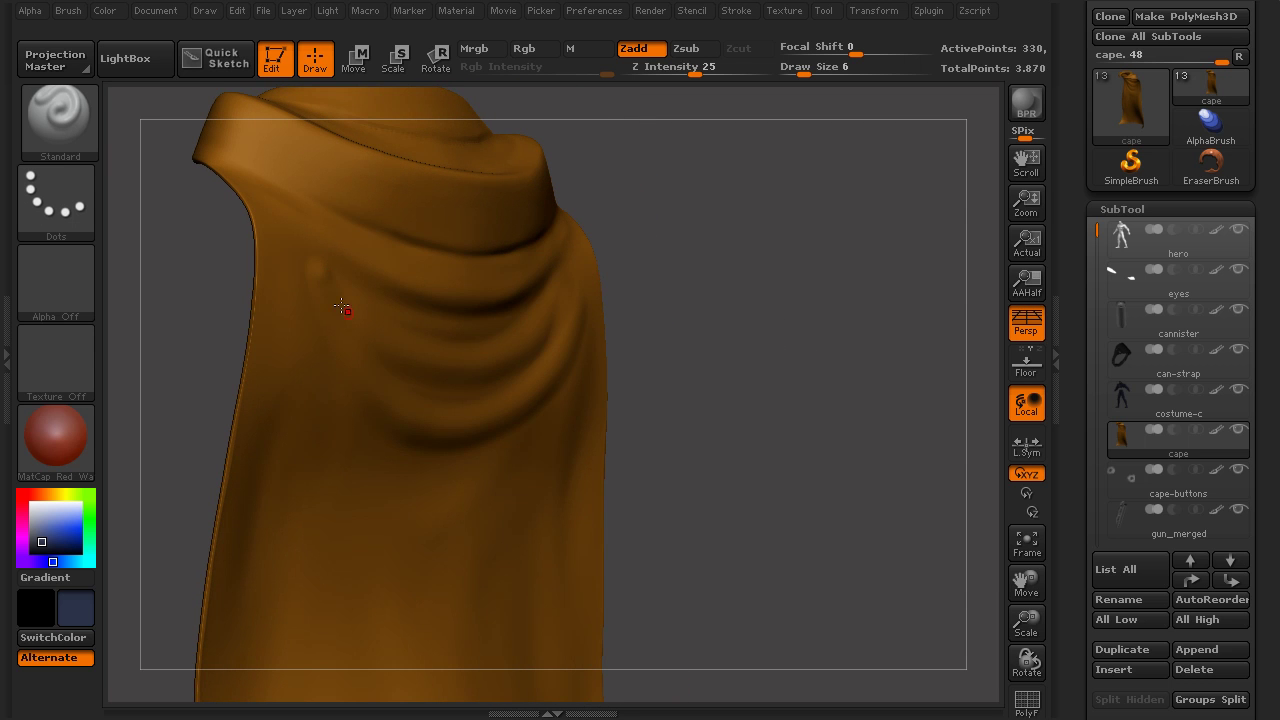
{"action": "left_click_drag", "start_coordinate": [556, 396], "coordinate": [709, 380]}
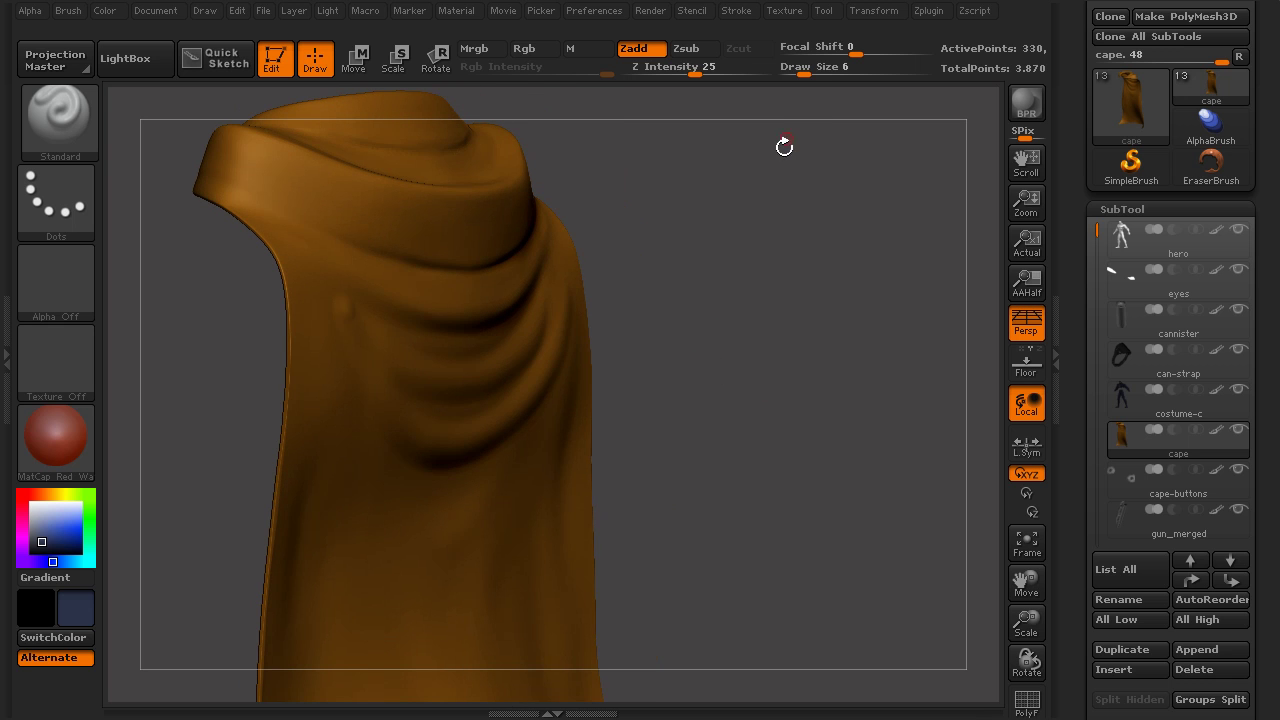
Set the brush Draw Size to 41 and turn on the PolyFrame display for the cape.
{"action": "left_click_drag", "start_coordinate": [806, 70], "coordinate": [841, 71]}
{"action": "mouse_move", "coordinate": [808, 345]}
{"action": "left_mouse_down", "text": "alt"}
{"action": "mouse_move", "coordinate": [760, 371]}
{"action": "mouse_move", "coordinate": [814, 366]}
{"action": "mouse_move", "coordinate": [854, 411]}
{"action": "left_mouse_up", "text": "alt"}
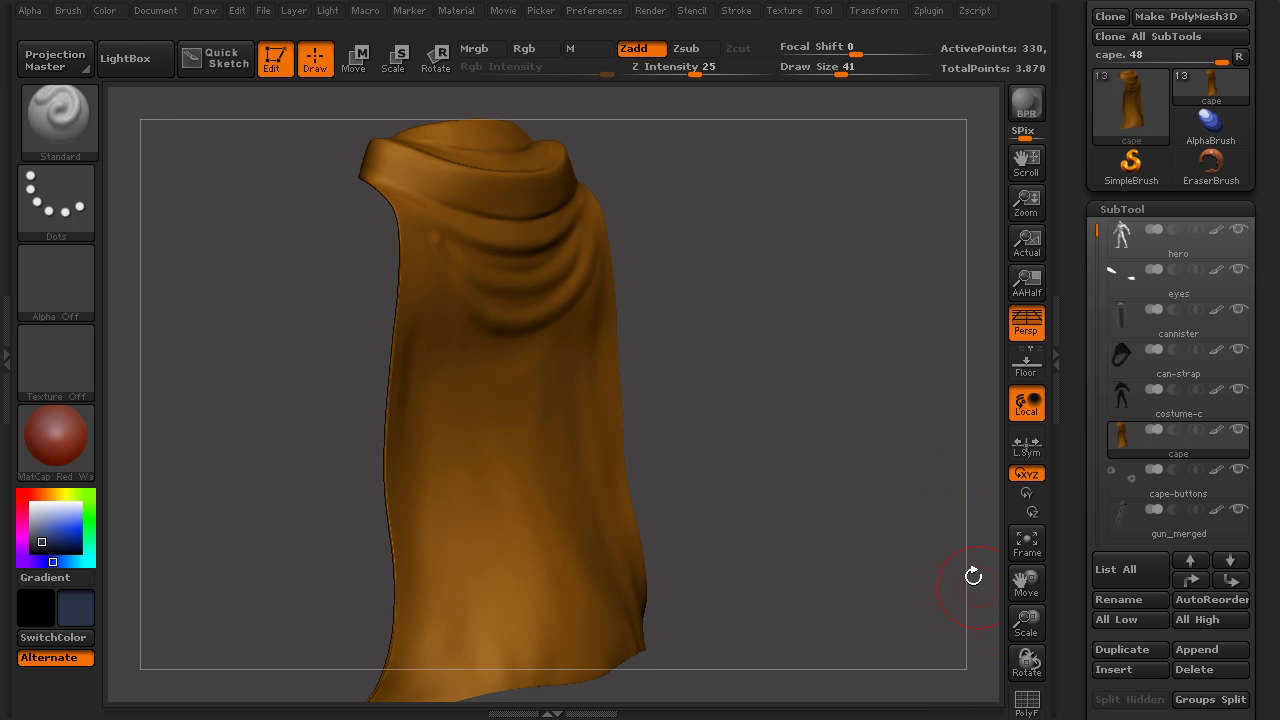
{"action": "left_click", "coordinate": [1027, 700]}
{"action": "left_click_drag", "start_coordinate": [785, 451], "coordinate": [600, 319], "text": "shift"}
{"action": "left_click_drag", "start_coordinate": [780, 322], "coordinate": [806, 355]}
Review the Polygroups options available for the cape.
{"action": "scroll", "coordinate": [1080, 443], "scroll_direction": "down", "scroll_amount": 10}
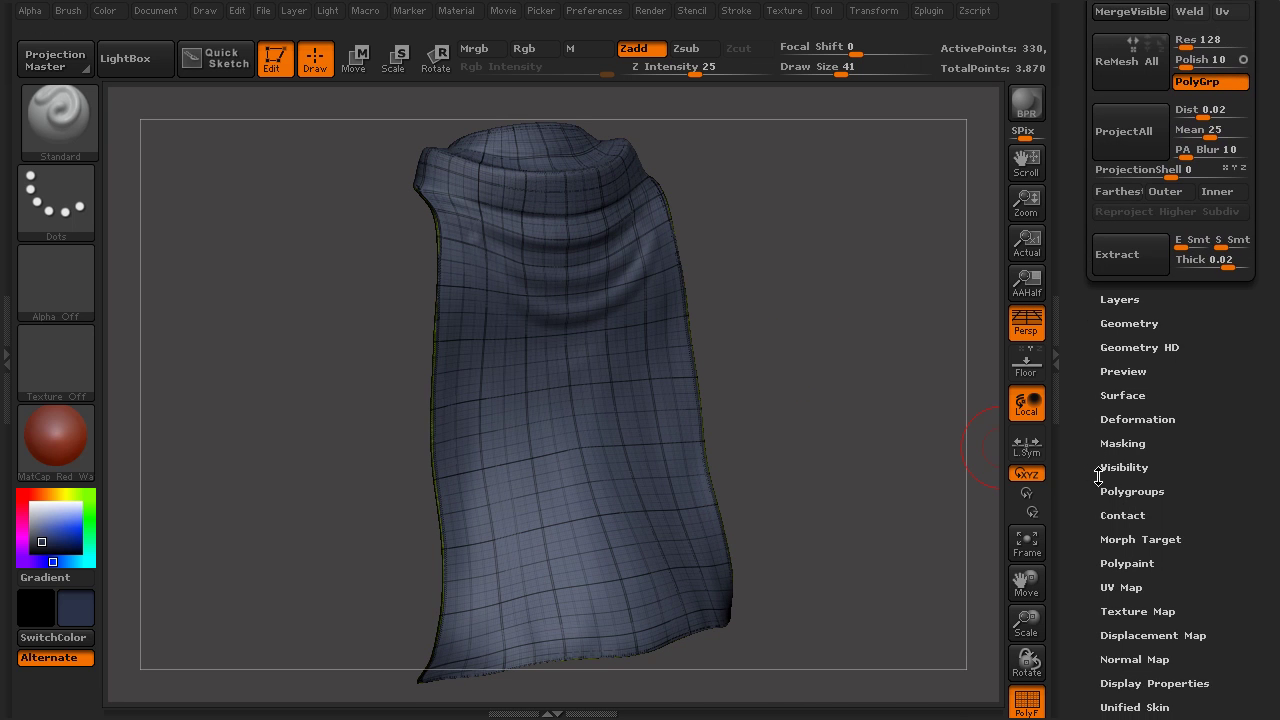
{"action": "left_click", "coordinate": [1112, 496]}
{"action": "left_click_drag", "start_coordinate": [1095, 457], "coordinate": [1098, 360]}
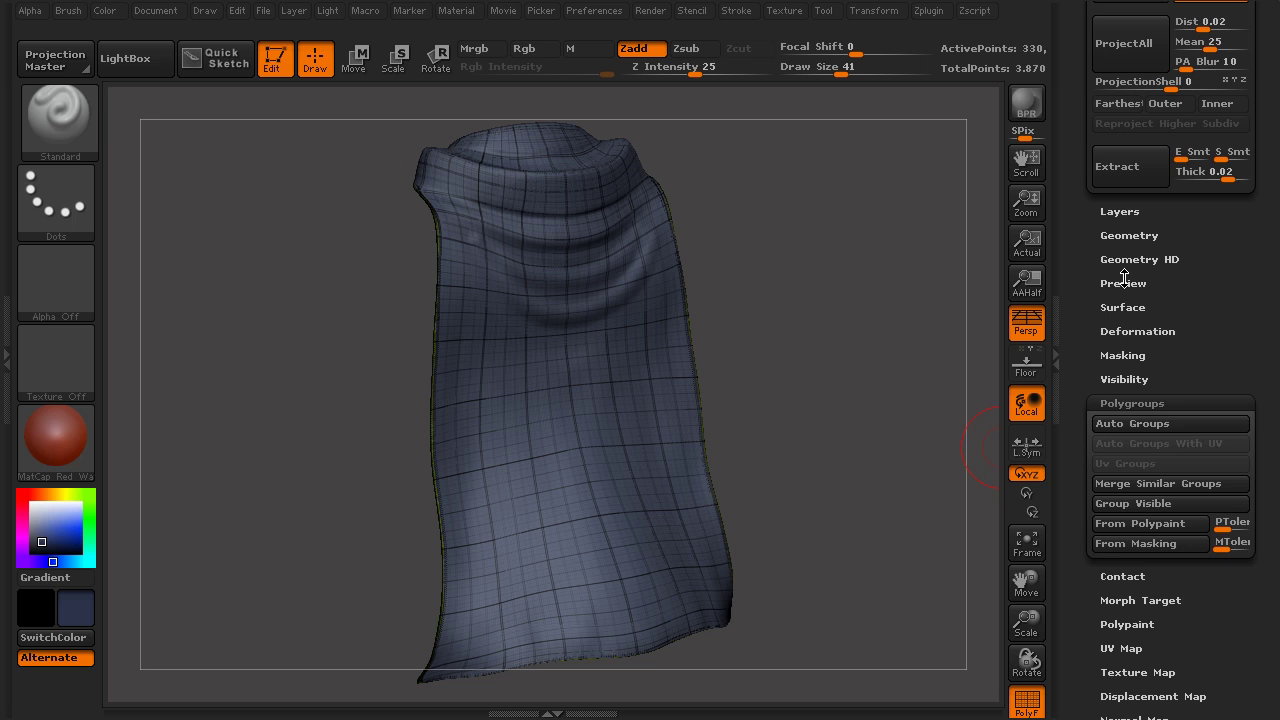
{"action": "left_click", "coordinate": [1141, 400]}
{"action": "scroll", "coordinate": [1111, 403], "scroll_direction": "up", "scroll_amount": 5}
Set the Standard brush's Mask By Polygroups auto masking to 100.
{"action": "mouse_move", "coordinate": [826, 337]}
{"action": "left_mouse_down"}
{"action": "mouse_move", "coordinate": [938, 334]}
{"action": "mouse_move", "coordinate": [871, 357]}
{"action": "mouse_move", "coordinate": [822, 352]}
{"action": "mouse_move", "coordinate": [811, 371]}
{"action": "mouse_move", "coordinate": [816, 339]}
{"action": "left_mouse_up"}
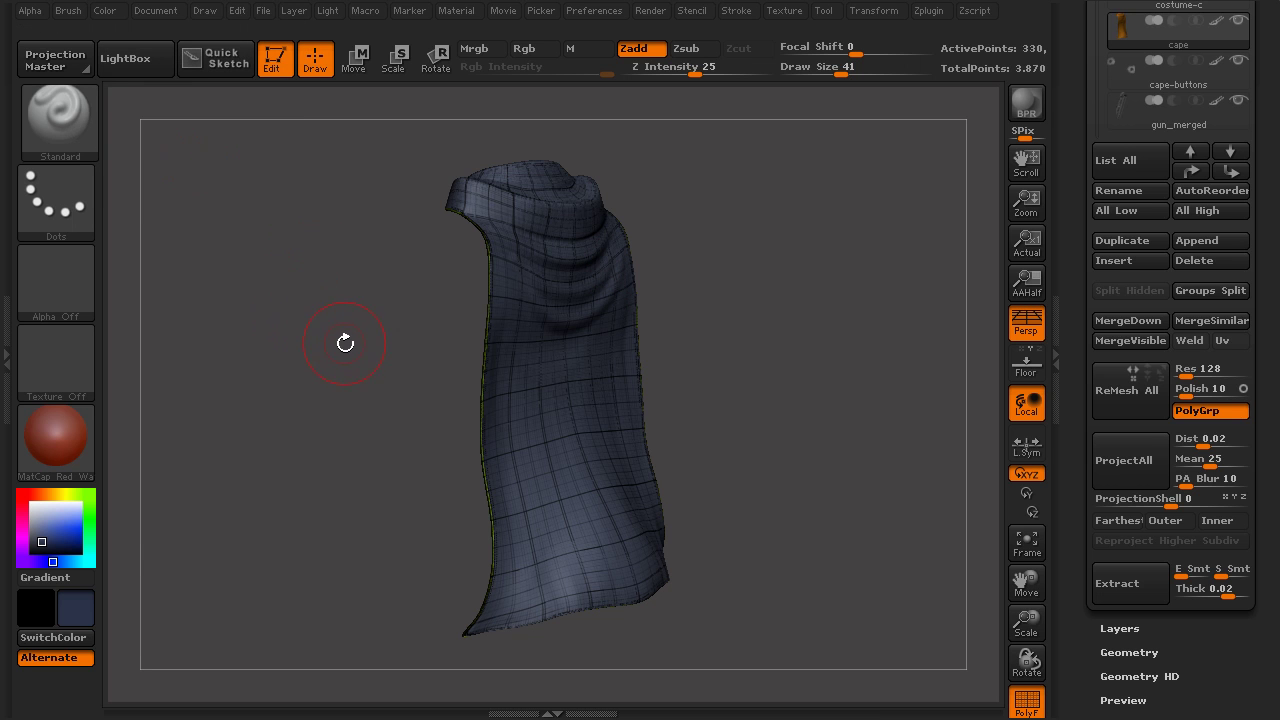
{"action": "left_click", "coordinate": [67, 11]}
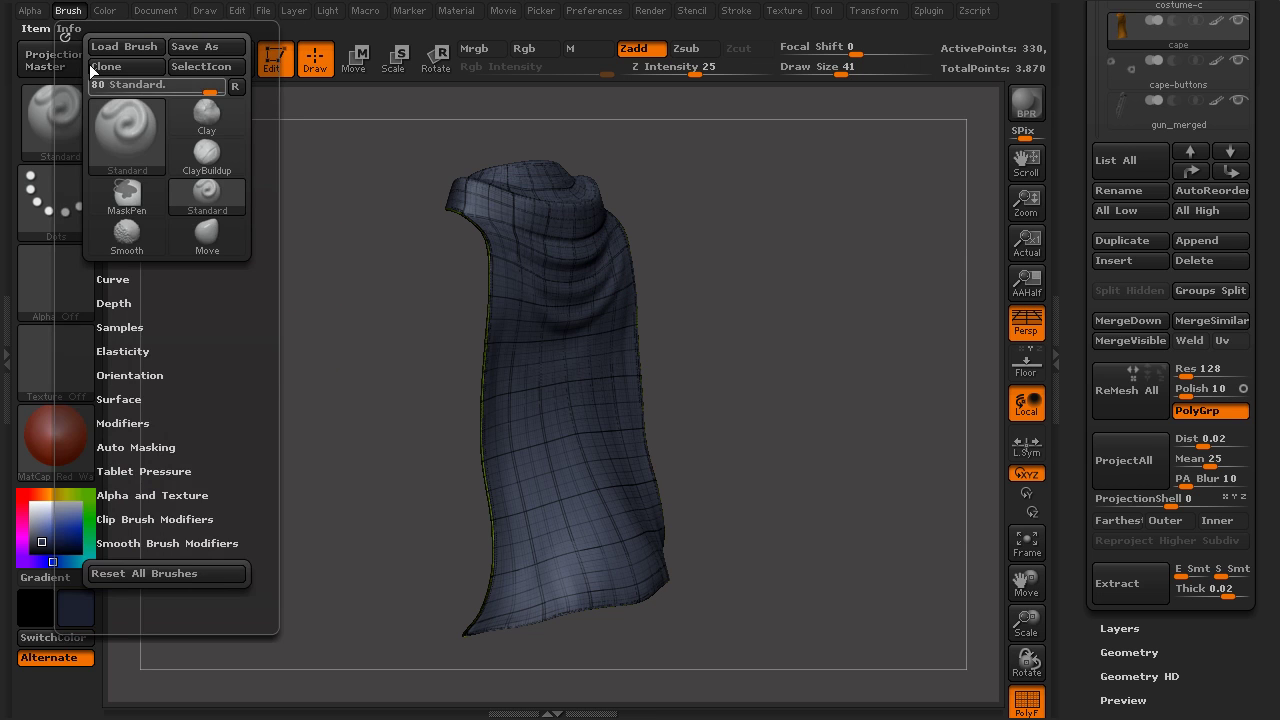
{"action": "left_click", "coordinate": [153, 447]}
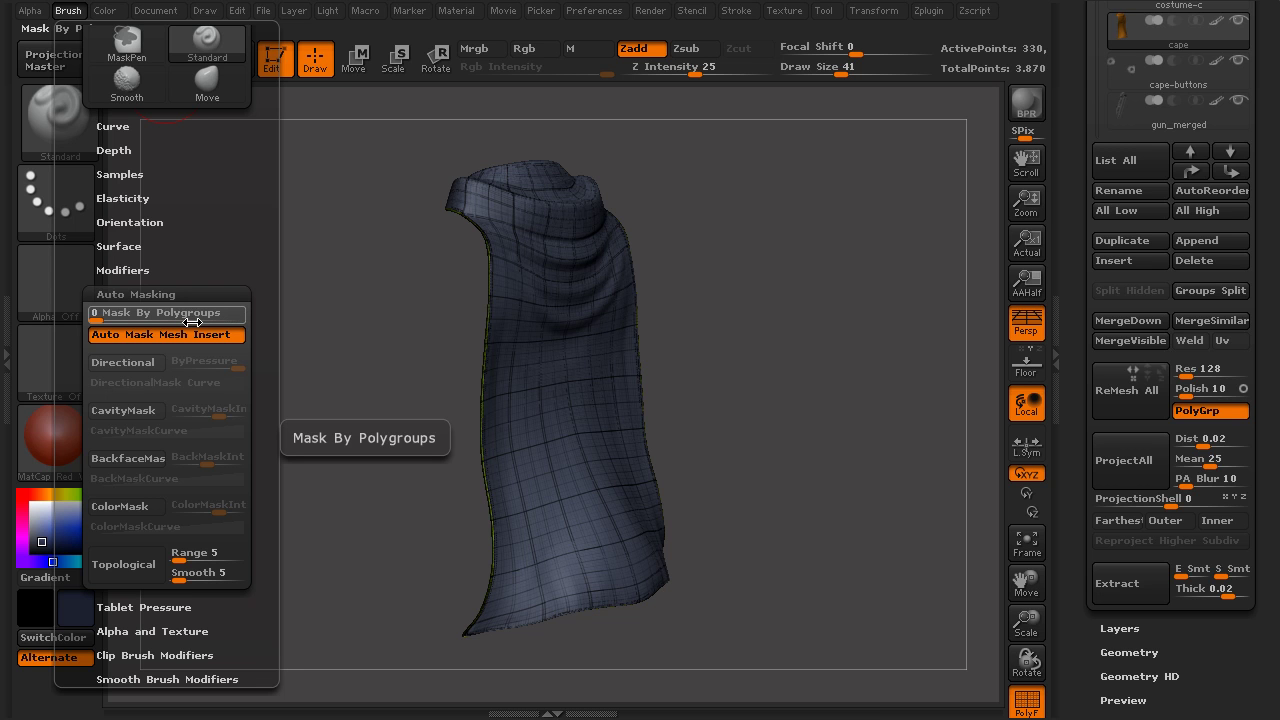
{"action": "left_click_drag", "start_coordinate": [110, 313], "coordinate": [247, 315]}
Sculpt a curved fold across the cape's outer back, then try a stroke over its side edge and undo it.
{"action": "mouse_move", "coordinate": [683, 317]}
{"action": "left_mouse_down"}
{"action": "mouse_move", "coordinate": [766, 323]}
{"action": "mouse_move", "coordinate": [811, 345]}
{"action": "mouse_move", "coordinate": [857, 294]}
{"action": "mouse_move", "coordinate": [830, 320]}
{"action": "left_mouse_up"}
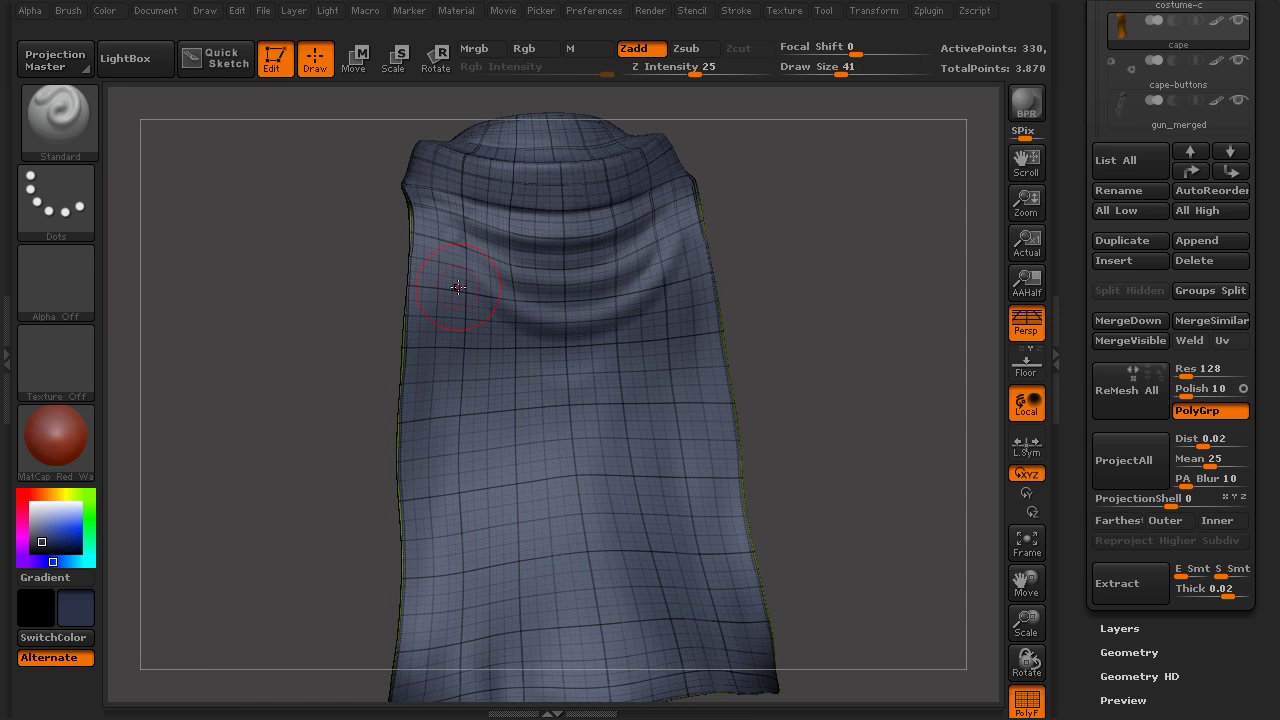
{"action": "mouse_move", "coordinate": [457, 281]}
{"action": "left_mouse_down"}
{"action": "mouse_move", "coordinate": [505, 365]}
{"action": "mouse_move", "coordinate": [665, 345]}
{"action": "mouse_move", "coordinate": [727, 288]}
{"action": "mouse_move", "coordinate": [829, 309]}
{"action": "mouse_move", "coordinate": [819, 294]}
{"action": "mouse_move", "coordinate": [878, 273]}
{"action": "mouse_move", "coordinate": [926, 280]}
{"action": "mouse_move", "coordinate": [796, 312]}
{"action": "mouse_move", "coordinate": [825, 316]}
{"action": "mouse_move", "coordinate": [725, 300]}
{"action": "left_mouse_up"}
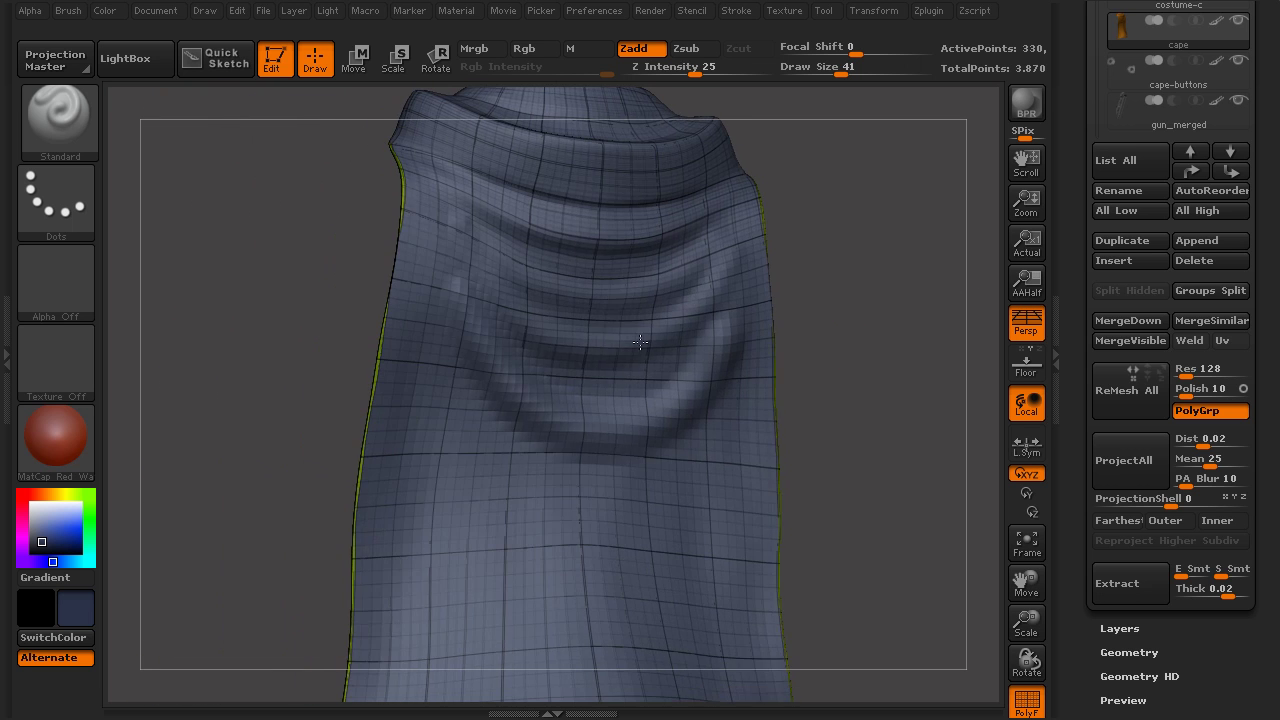
{"action": "left_click_drag", "start_coordinate": [794, 341], "coordinate": [730, 342]}
{"action": "left_click_drag", "start_coordinate": [490, 440], "coordinate": [370, 437]}
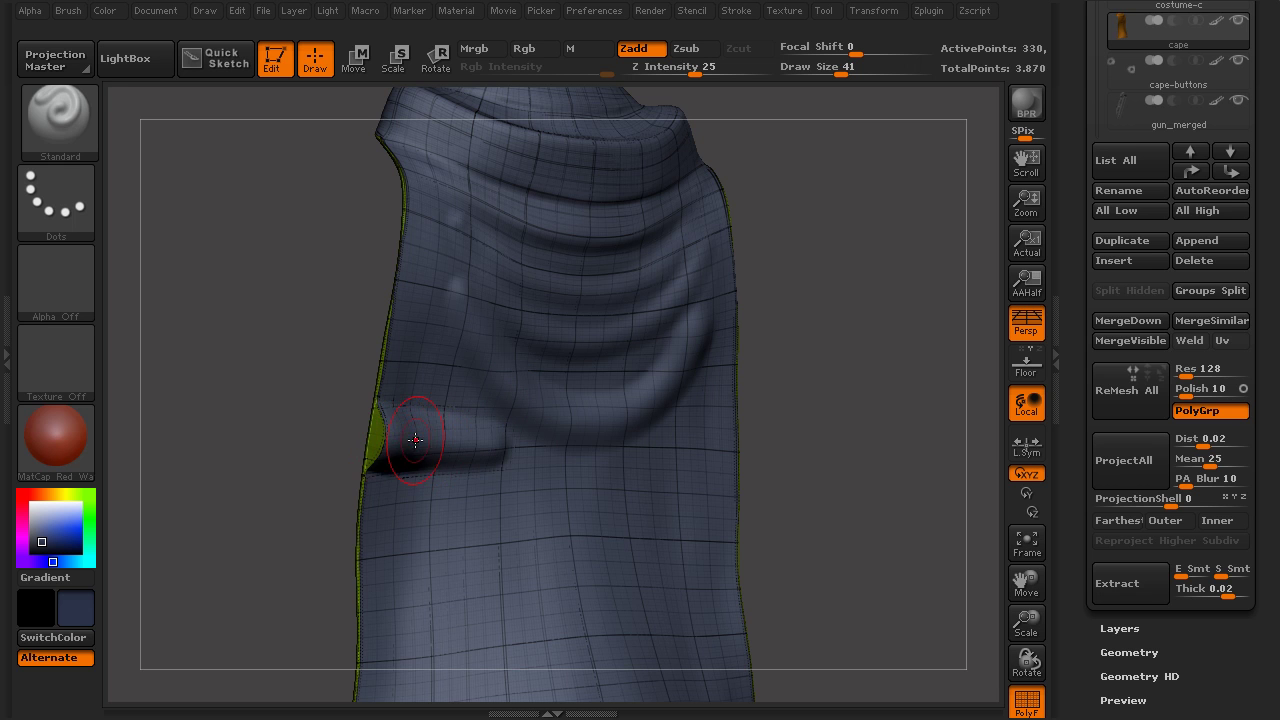
{"action": "key", "text": "ctrl+z"}
Sculpt a curved fold across the cape's green inner polygroup.
{"action": "left_click_drag", "start_coordinate": [854, 356], "coordinate": [808, 350]}
{"action": "left_click_drag", "start_coordinate": [851, 294], "coordinate": [676, 325]}
{"action": "mouse_move", "coordinate": [323, 304]}
{"action": "left_mouse_down"}
{"action": "mouse_move", "coordinate": [455, 395]}
{"action": "mouse_move", "coordinate": [570, 320]}
{"action": "left_mouse_up"}
{"action": "left_click_drag", "start_coordinate": [702, 275], "coordinate": [655, 287]}
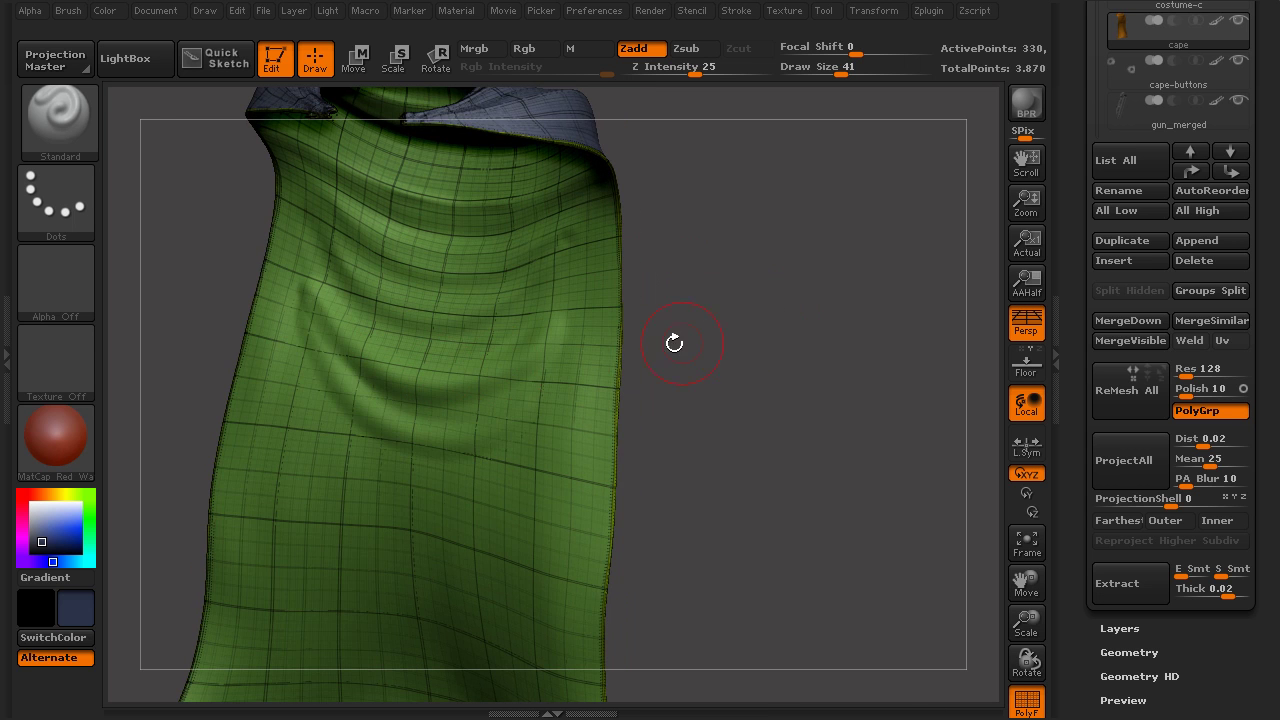
Set the Standard brush's Mask By Polygroups back to 0.
{"action": "mouse_move", "coordinate": [729, 337]}
{"action": "left_mouse_down"}
{"action": "mouse_move", "coordinate": [763, 349]}
{"action": "mouse_move", "coordinate": [559, 346]}
{"action": "mouse_move", "coordinate": [823, 330]}
{"action": "mouse_move", "coordinate": [866, 346]}
{"action": "mouse_move", "coordinate": [777, 325]}
{"action": "left_mouse_up"}
{"action": "mouse_move", "coordinate": [80, 18]}
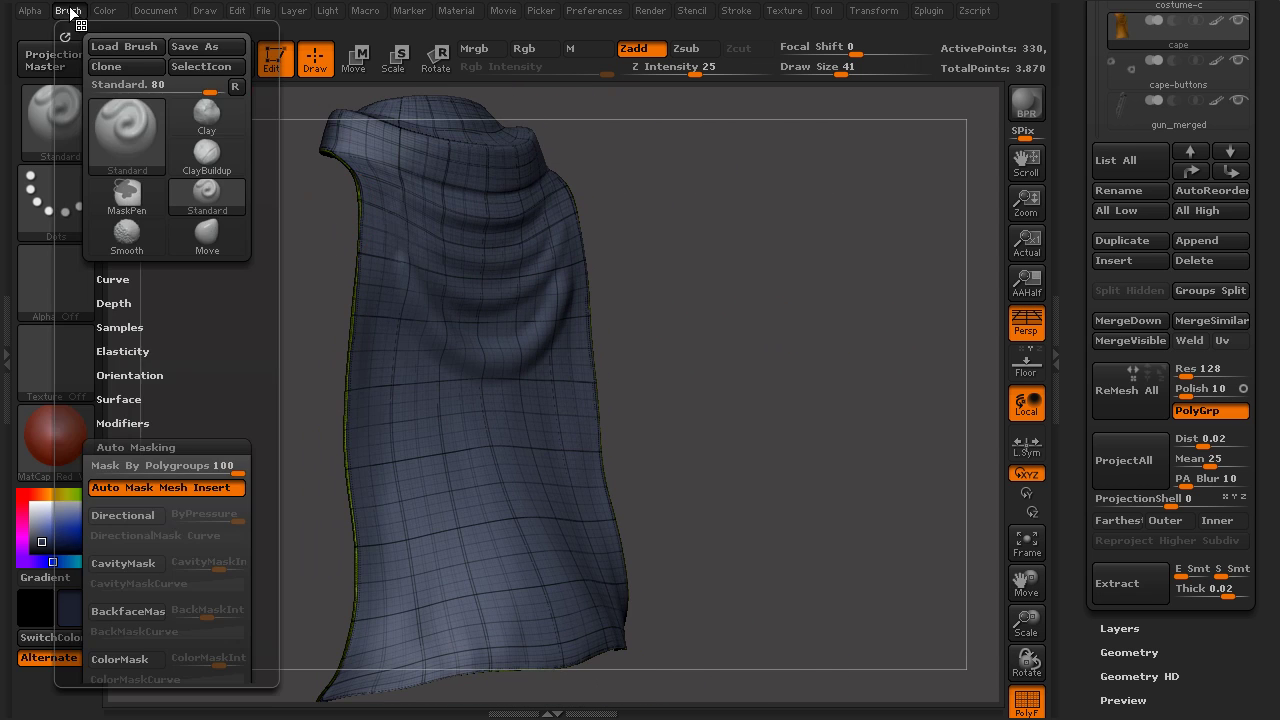
{"action": "left_click_drag", "start_coordinate": [233, 465], "coordinate": [129, 465]}
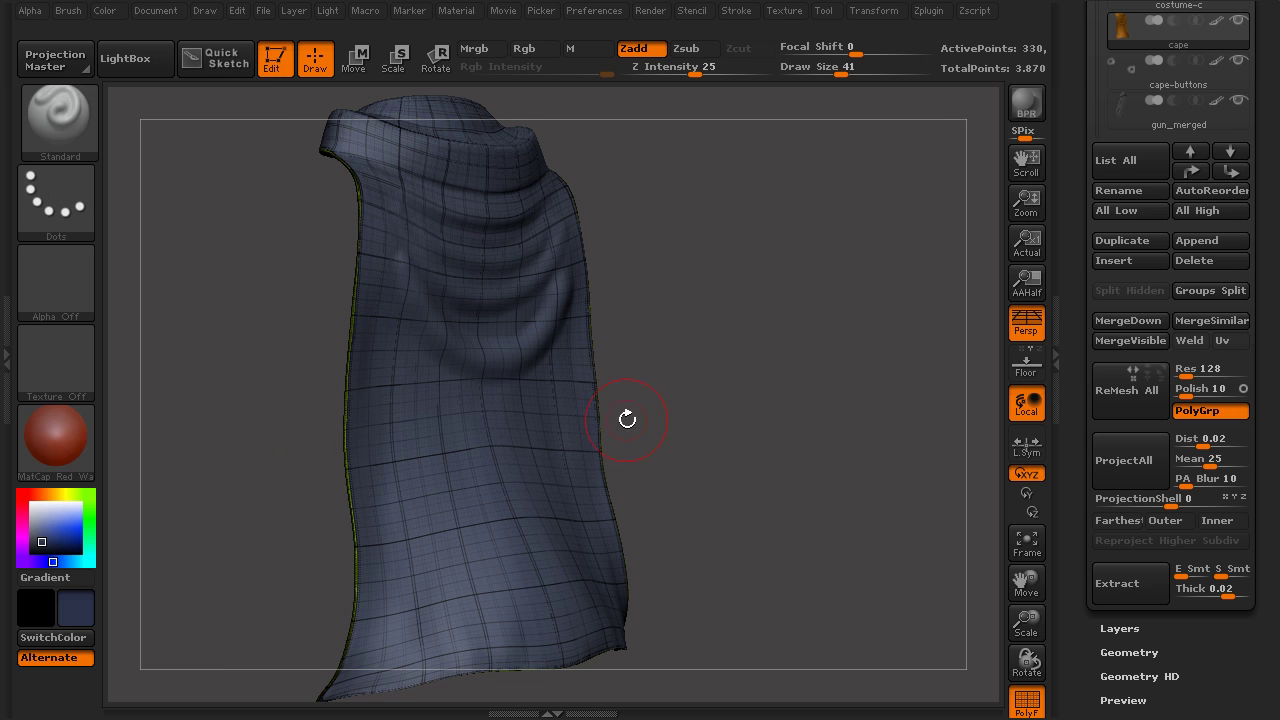
Smooth across the folds on the cape's upper back and turn off the PolyFrame display.
{"action": "mouse_move", "coordinate": [708, 360]}
{"action": "left_mouse_down"}
{"action": "mouse_move", "coordinate": [746, 352]}
{"action": "mouse_move", "coordinate": [704, 366]}
{"action": "mouse_move", "coordinate": [520, 342]}
{"action": "mouse_move", "coordinate": [792, 364]}
{"action": "mouse_move", "coordinate": [770, 372]}
{"action": "mouse_move", "coordinate": [740, 300]}
{"action": "mouse_move", "coordinate": [752, 356]}
{"action": "mouse_move", "coordinate": [636, 383]}
{"action": "mouse_move", "coordinate": [720, 390]}
{"action": "mouse_move", "coordinate": [694, 352]}
{"action": "mouse_move", "coordinate": [729, 377]}
{"action": "mouse_move", "coordinate": [683, 331]}
{"action": "left_mouse_up"}
{"action": "key", "text": "shift"}
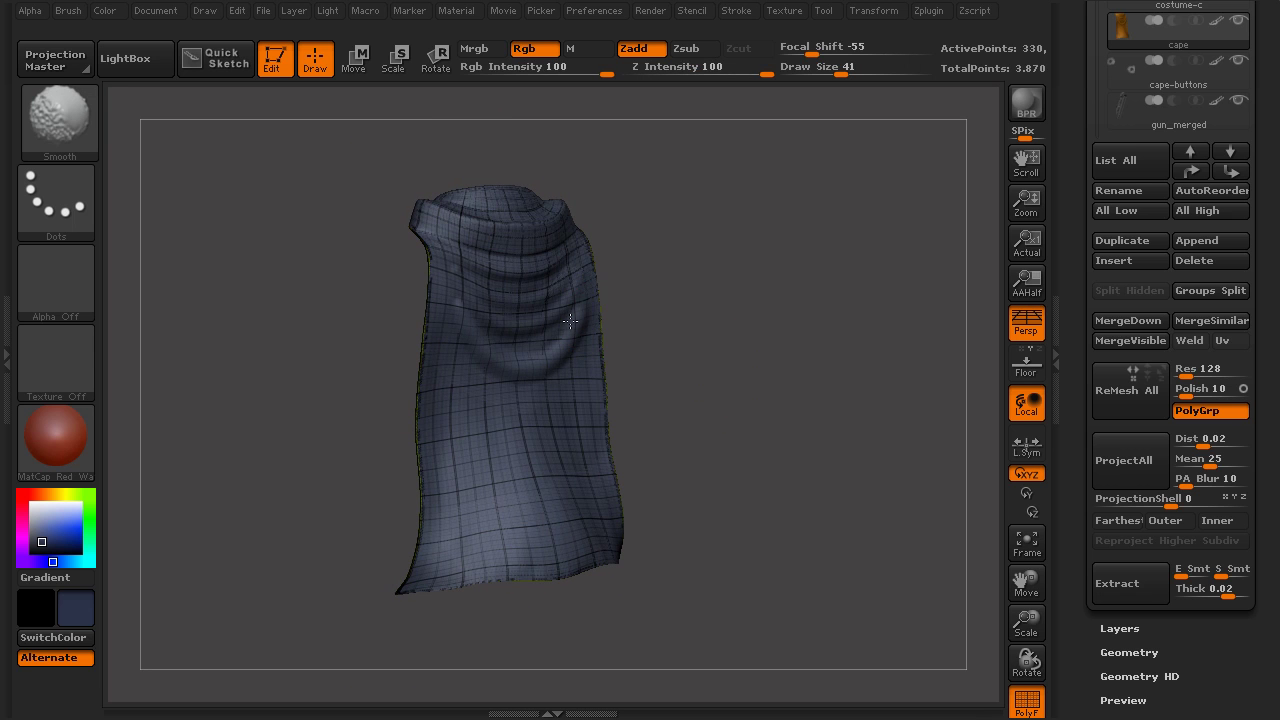
{"action": "left_click_drag", "start_coordinate": [568, 323], "coordinate": [471, 317], "text": "shift"}
{"action": "mouse_move", "coordinate": [702, 328]}
{"action": "left_mouse_down"}
{"action": "mouse_move", "coordinate": [773, 337]}
{"action": "mouse_move", "coordinate": [702, 340]}
{"action": "left_mouse_up"}
{"action": "left_click", "coordinate": [1027, 700]}
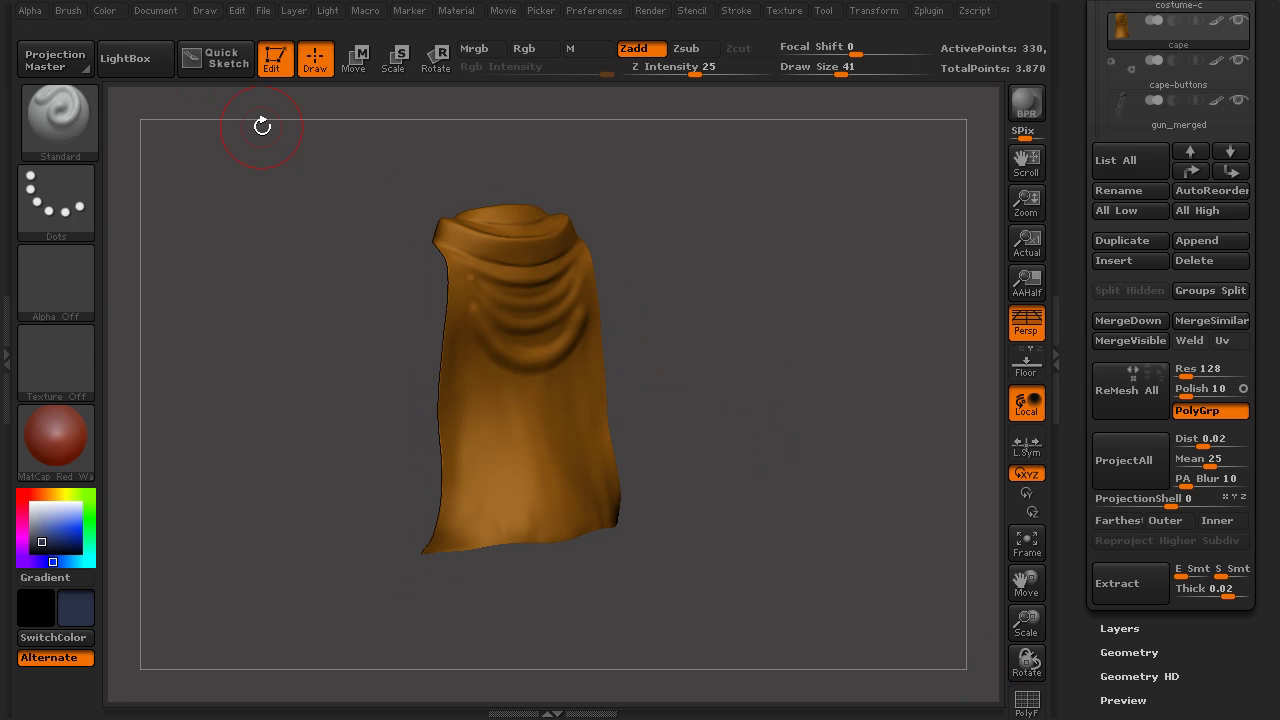
Enable BackfaceMask for the Standard brush, sculpt a curved fold below the existing ones on the cape's back and check the inside.
{"action": "left_click", "coordinate": [72, 12]}
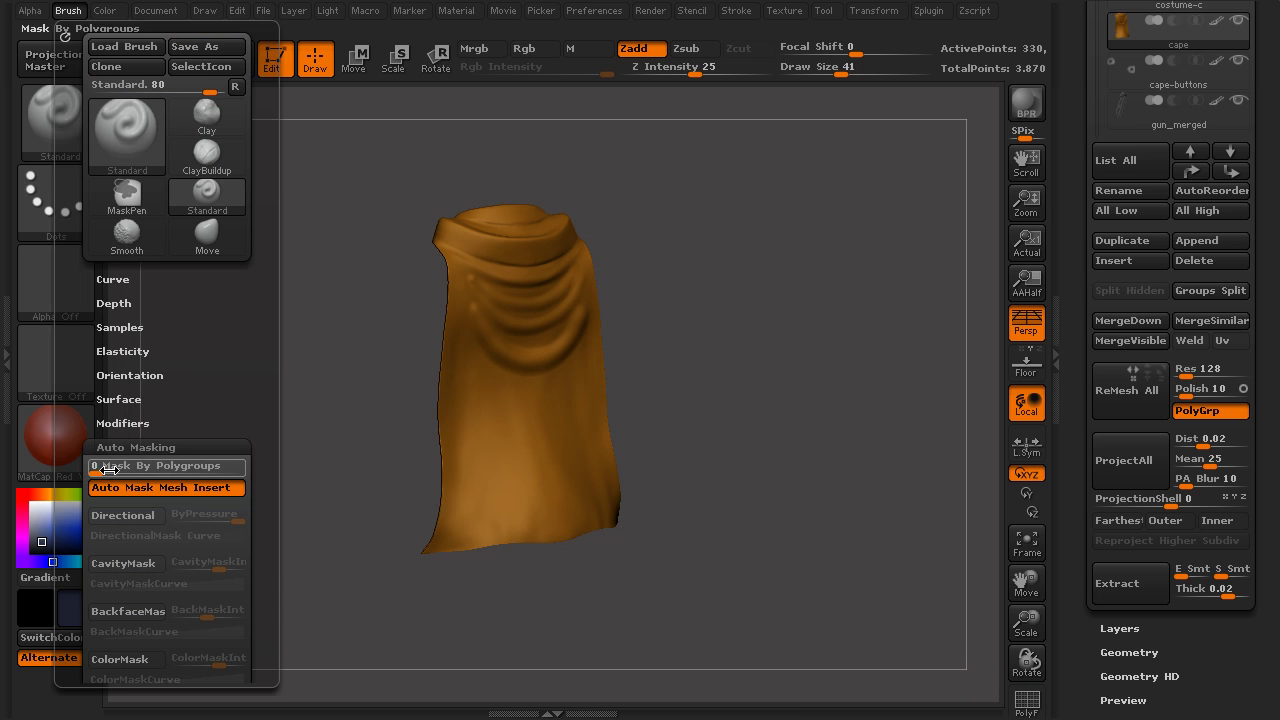
{"action": "left_click", "coordinate": [158, 613]}
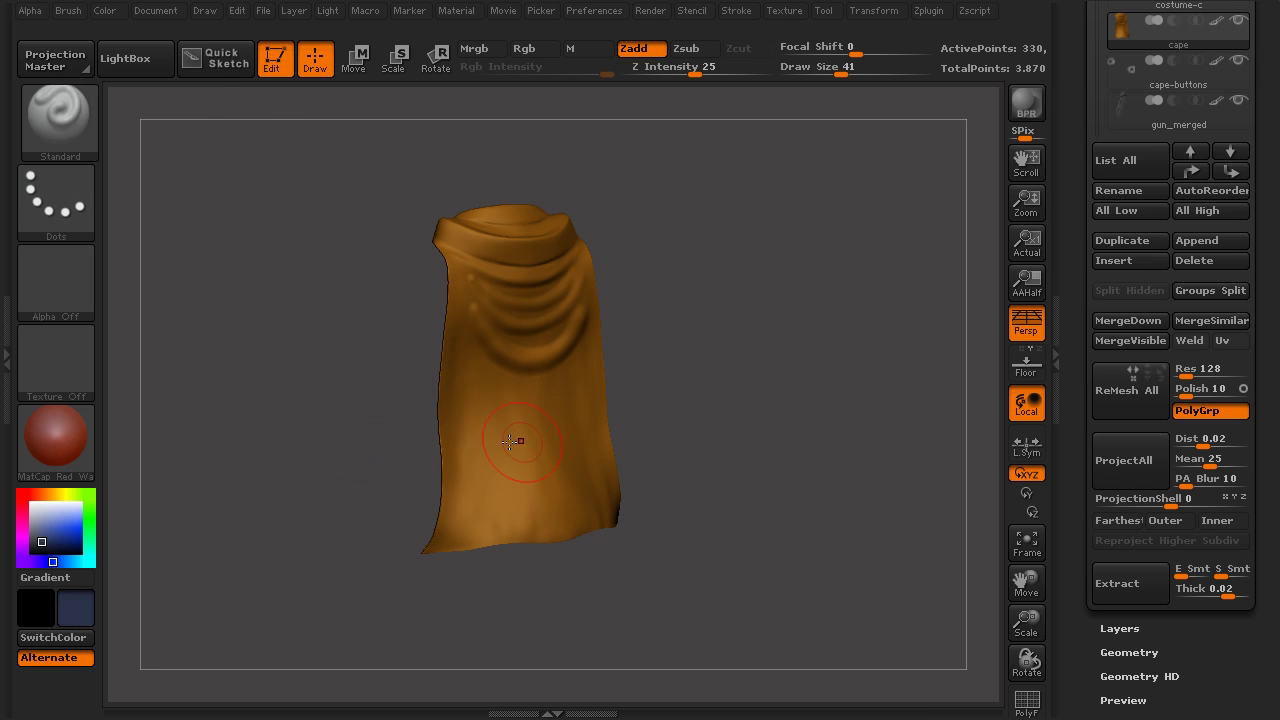
{"action": "mouse_move", "coordinate": [730, 383]}
{"action": "left_mouse_down"}
{"action": "mouse_move", "coordinate": [780, 391]}
{"action": "mouse_move", "coordinate": [803, 417]}
{"action": "mouse_move", "coordinate": [620, 345]}
{"action": "left_mouse_up"}
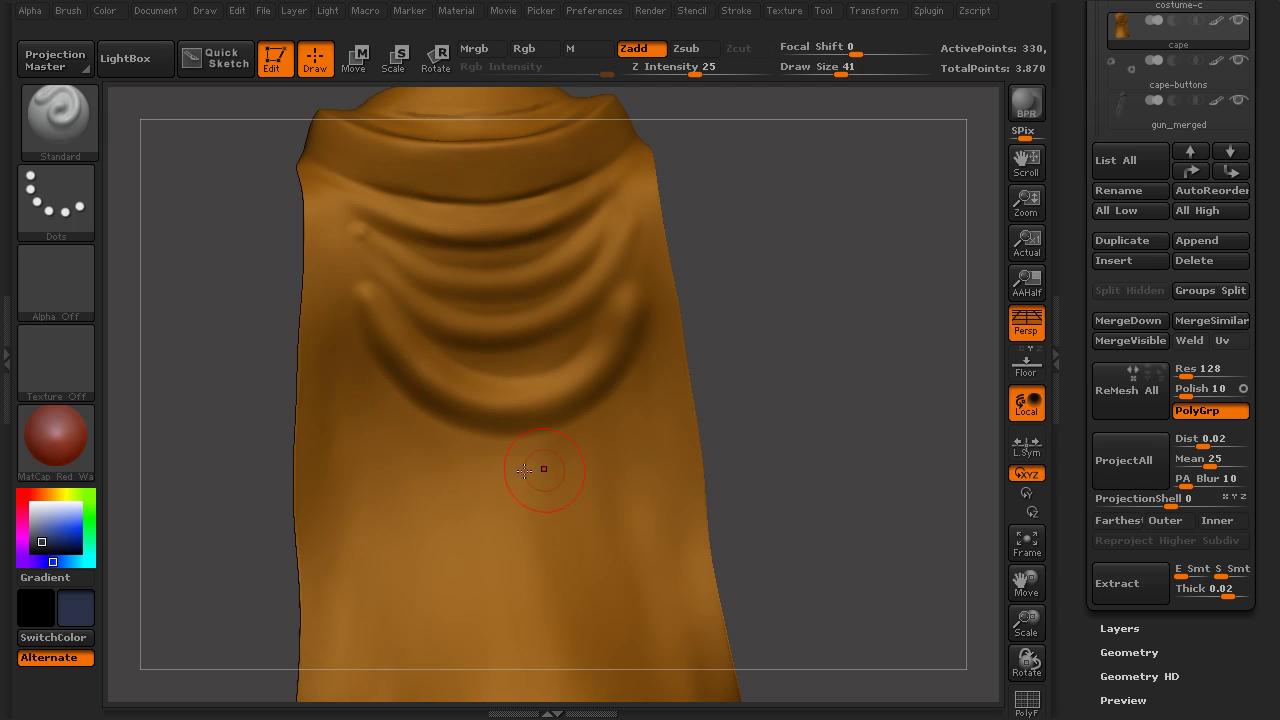
{"action": "mouse_move", "coordinate": [389, 404]}
{"action": "left_mouse_down"}
{"action": "mouse_move", "coordinate": [500, 482]}
{"action": "mouse_move", "coordinate": [686, 401]}
{"action": "left_mouse_up"}
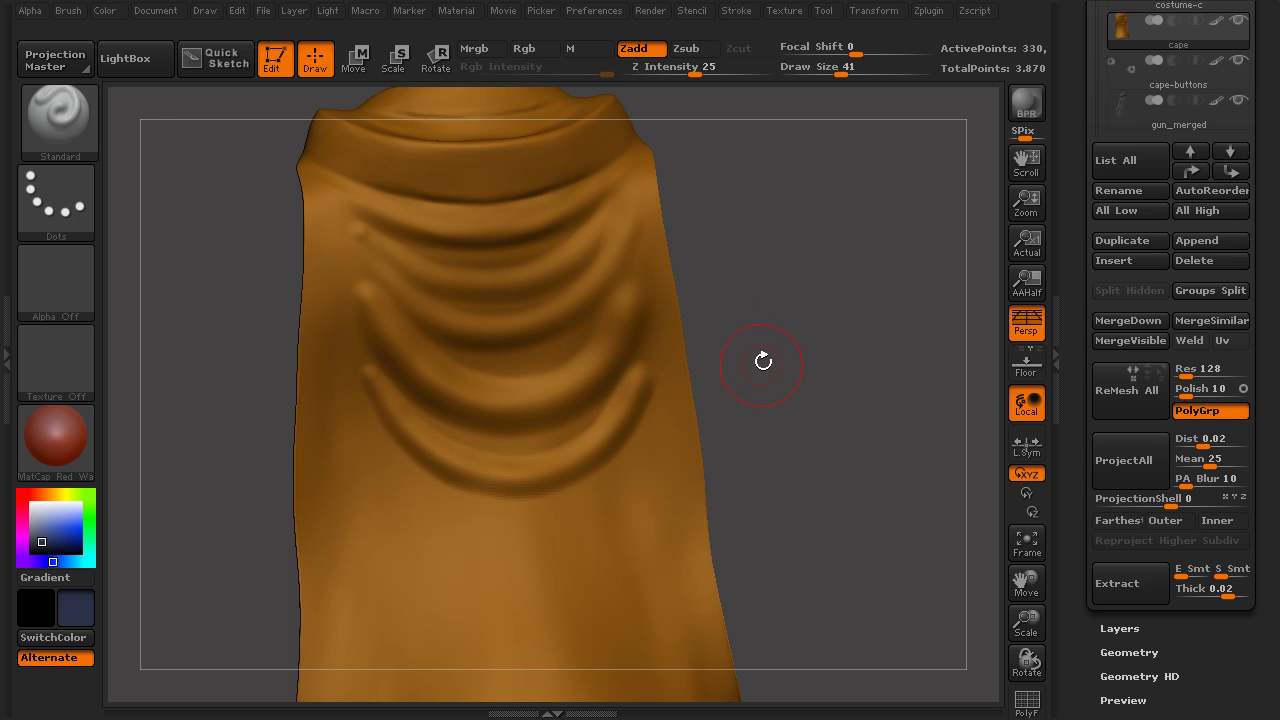
{"action": "mouse_move", "coordinate": [801, 348]}
{"action": "left_mouse_down"}
{"action": "mouse_move", "coordinate": [934, 354]}
{"action": "mouse_move", "coordinate": [580, 399]}
{"action": "left_mouse_up"}
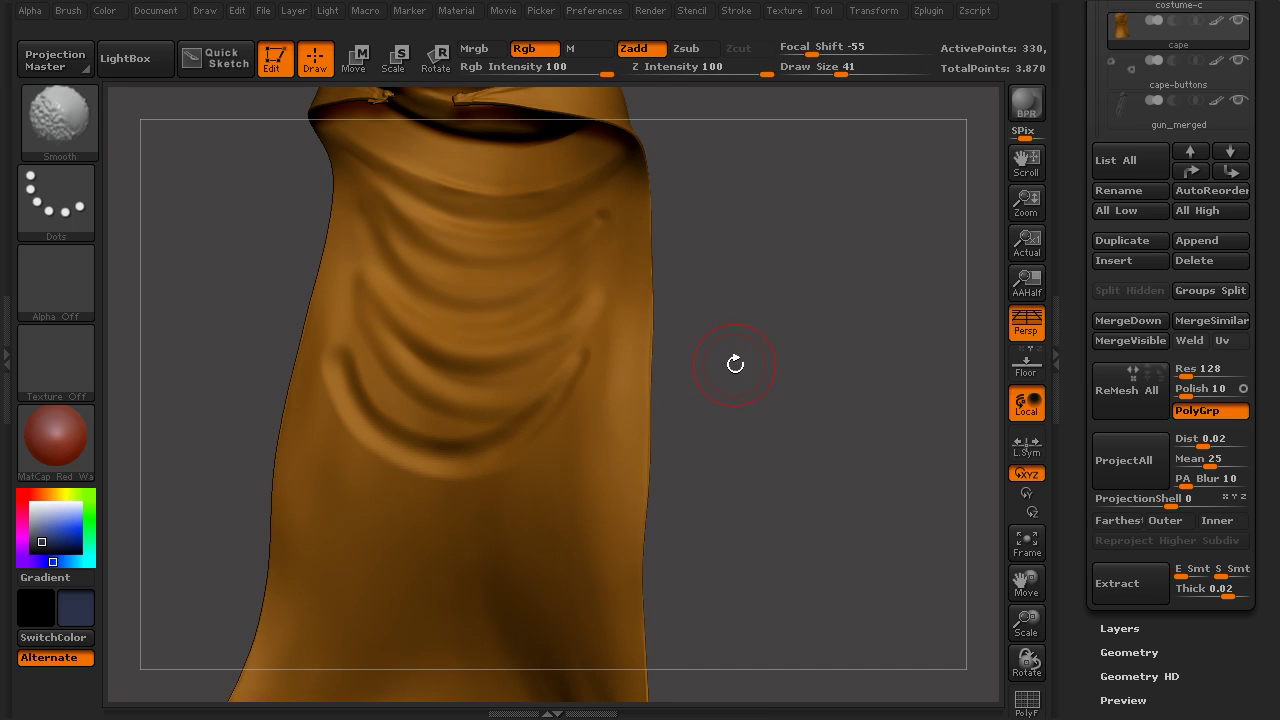
{"action": "left_click_drag", "start_coordinate": [743, 366], "coordinate": [718, 390]}
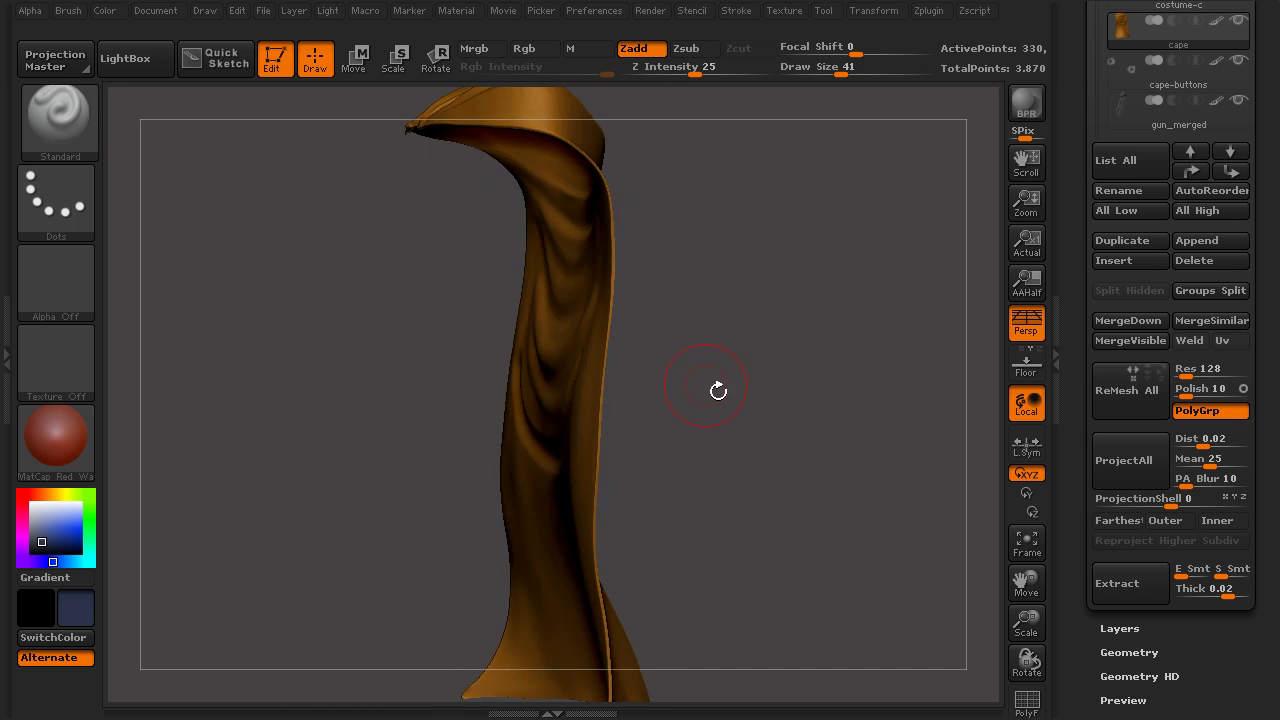
Raise the brush's backface mask intensity and sculpt more curved folds lower down the cape's back.
{"action": "left_click", "coordinate": [68, 10]}
{"action": "left_click_drag", "start_coordinate": [207, 613], "coordinate": [227, 613]}
{"action": "mouse_move", "coordinate": [763, 503]}
{"action": "left_mouse_down"}
{"action": "mouse_move", "coordinate": [741, 314]}
{"action": "mouse_move", "coordinate": [625, 375]}
{"action": "left_mouse_up"}
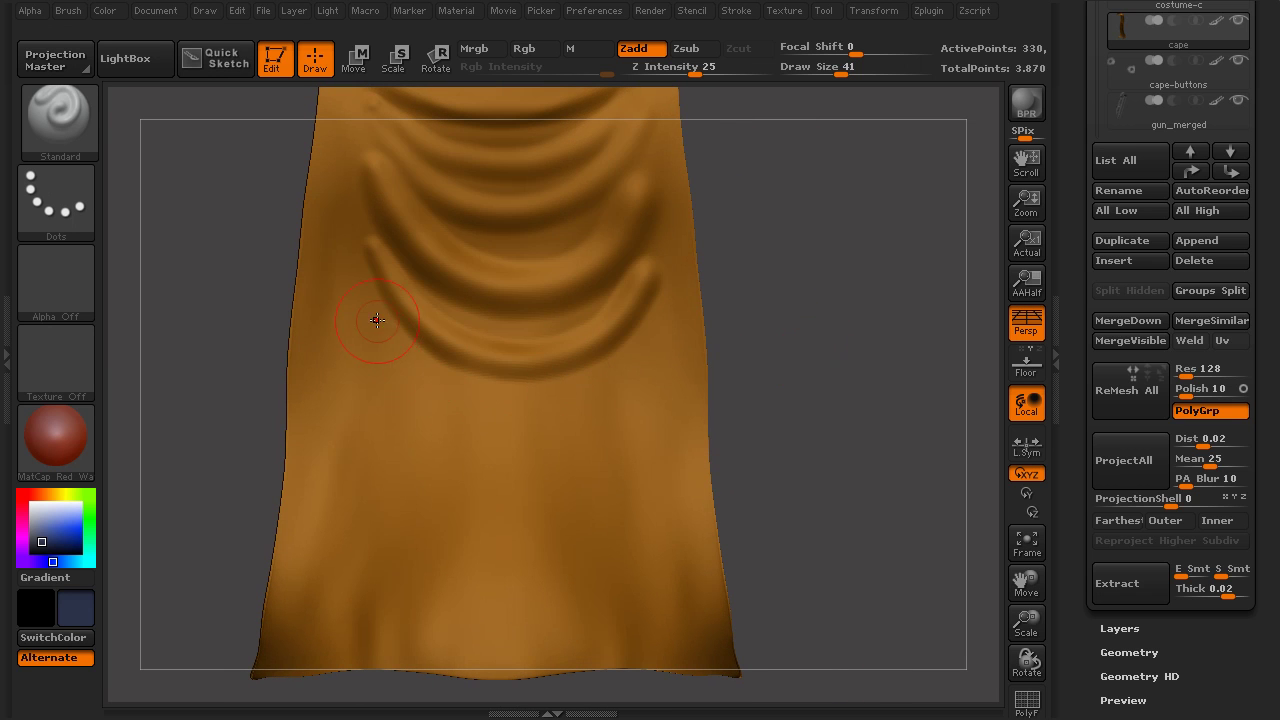
{"action": "mouse_move", "coordinate": [369, 323]}
{"action": "left_mouse_down"}
{"action": "mouse_move", "coordinate": [480, 428]}
{"action": "mouse_move", "coordinate": [724, 338]}
{"action": "left_mouse_up"}
{"action": "mouse_move", "coordinate": [370, 350]}
{"action": "left_mouse_down"}
{"action": "mouse_move", "coordinate": [415, 405]}
{"action": "mouse_move", "coordinate": [545, 462]}
{"action": "mouse_move", "coordinate": [642, 420]}
{"action": "left_mouse_up"}
{"action": "mouse_move", "coordinate": [777, 329]}
{"action": "left_mouse_down"}
{"action": "mouse_move", "coordinate": [906, 358]}
{"action": "mouse_move", "coordinate": [651, 363]}
{"action": "mouse_move", "coordinate": [807, 352]}
{"action": "left_mouse_up"}
{"action": "left_click_drag", "start_coordinate": [703, 376], "coordinate": [820, 384]}
{"action": "left_click_drag", "start_coordinate": [385, 459], "coordinate": [240, 498], "text": "alt"}
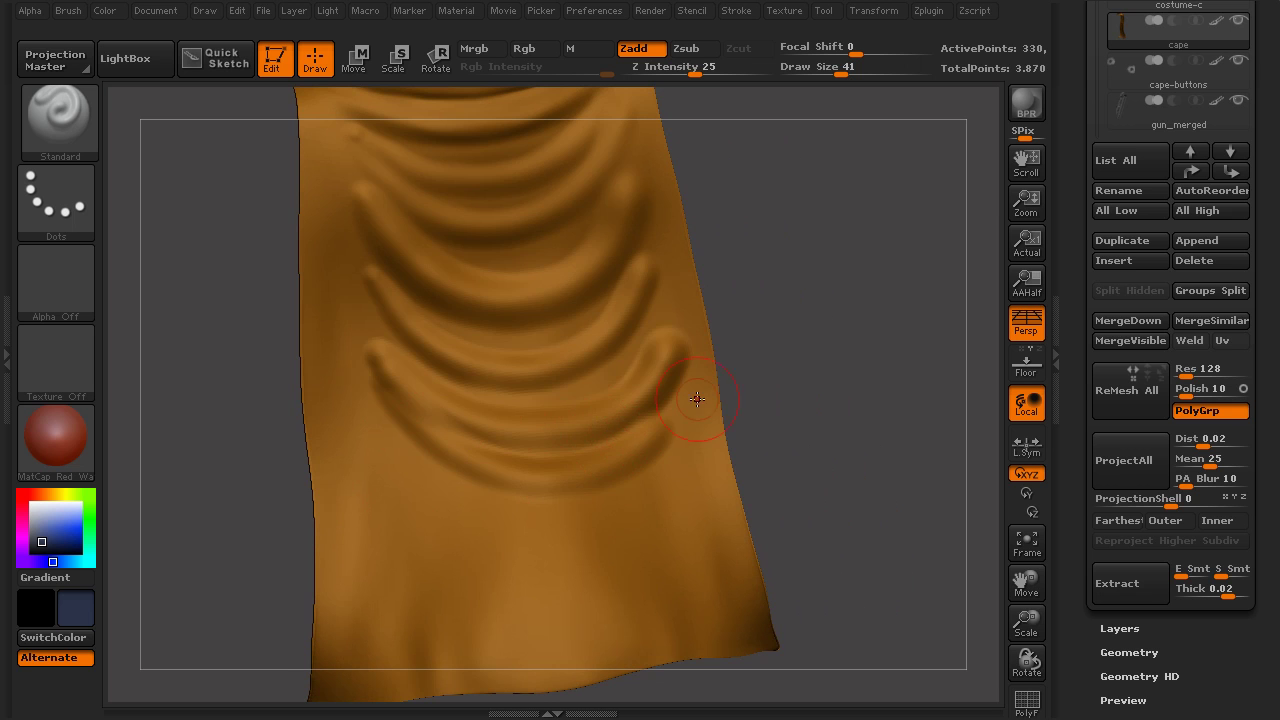
Smooth the lowest curved folds on the cape's back.
{"action": "left_click_drag", "start_coordinate": [740, 388], "coordinate": [758, 392]}
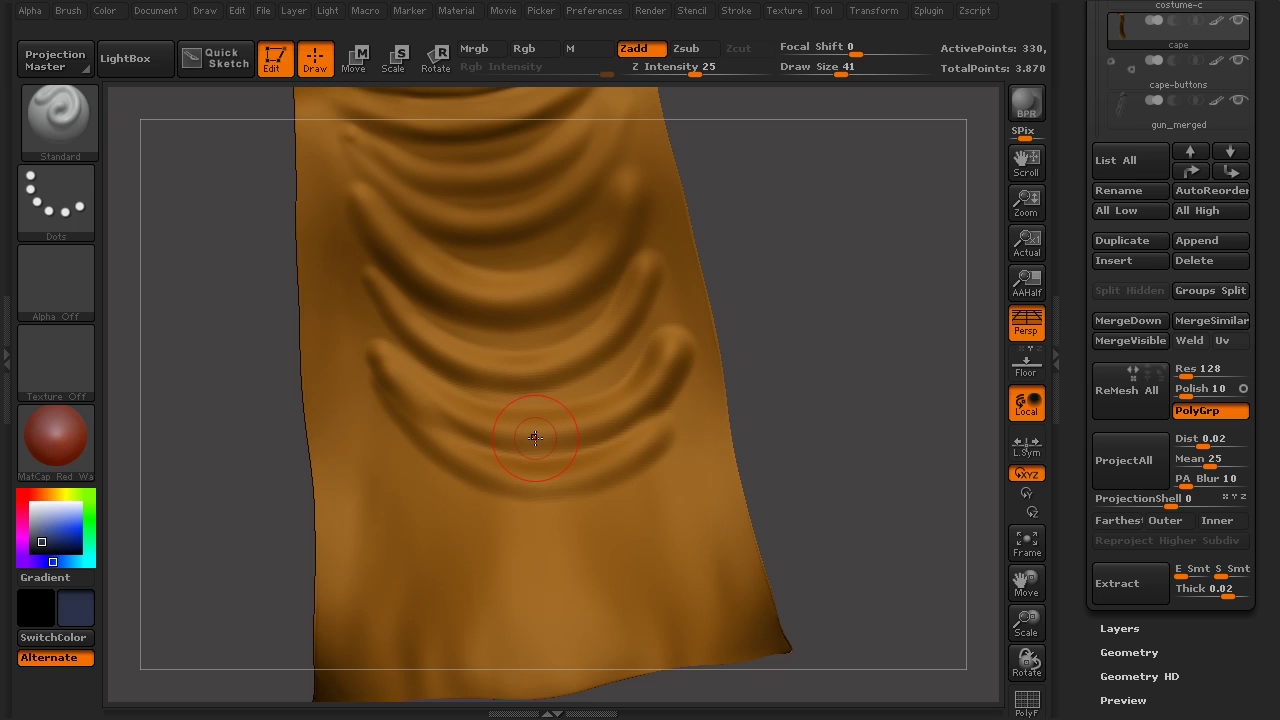
{"action": "key", "text": "shift"}
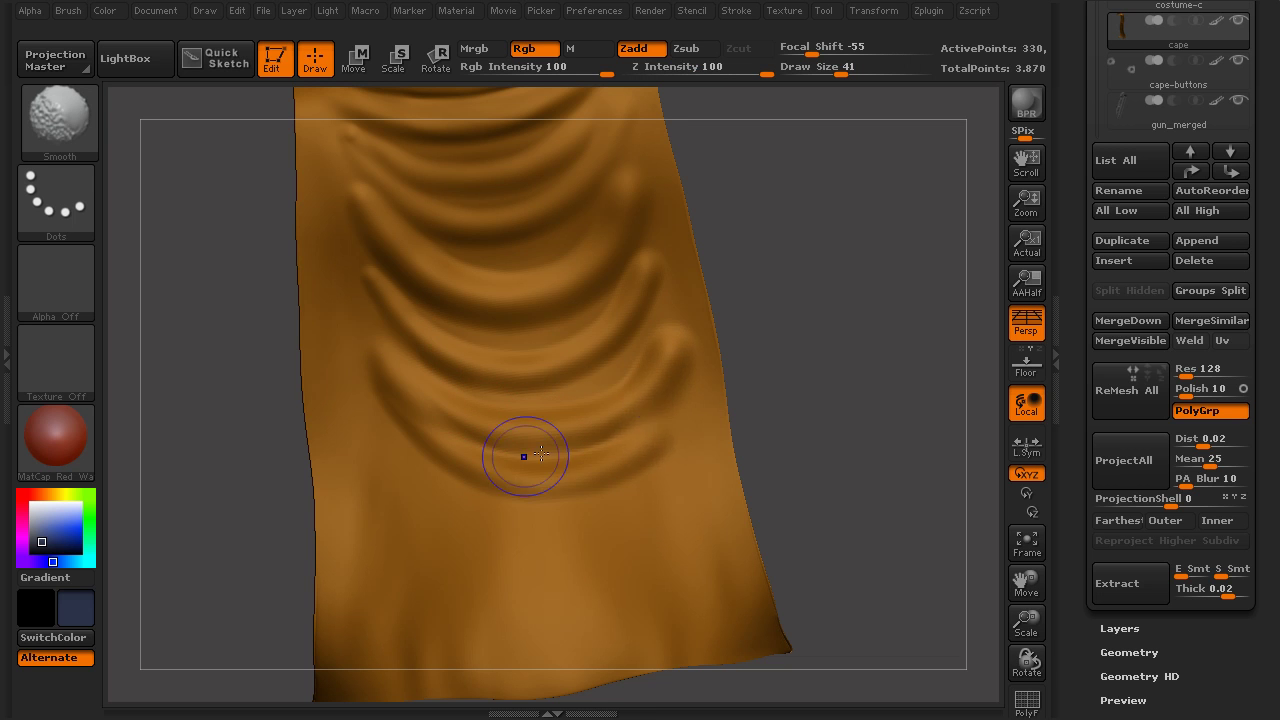
{"action": "left_click_drag", "start_coordinate": [646, 430], "coordinate": [648, 415], "text": "shift"}
{"action": "key", "text": "shift"}
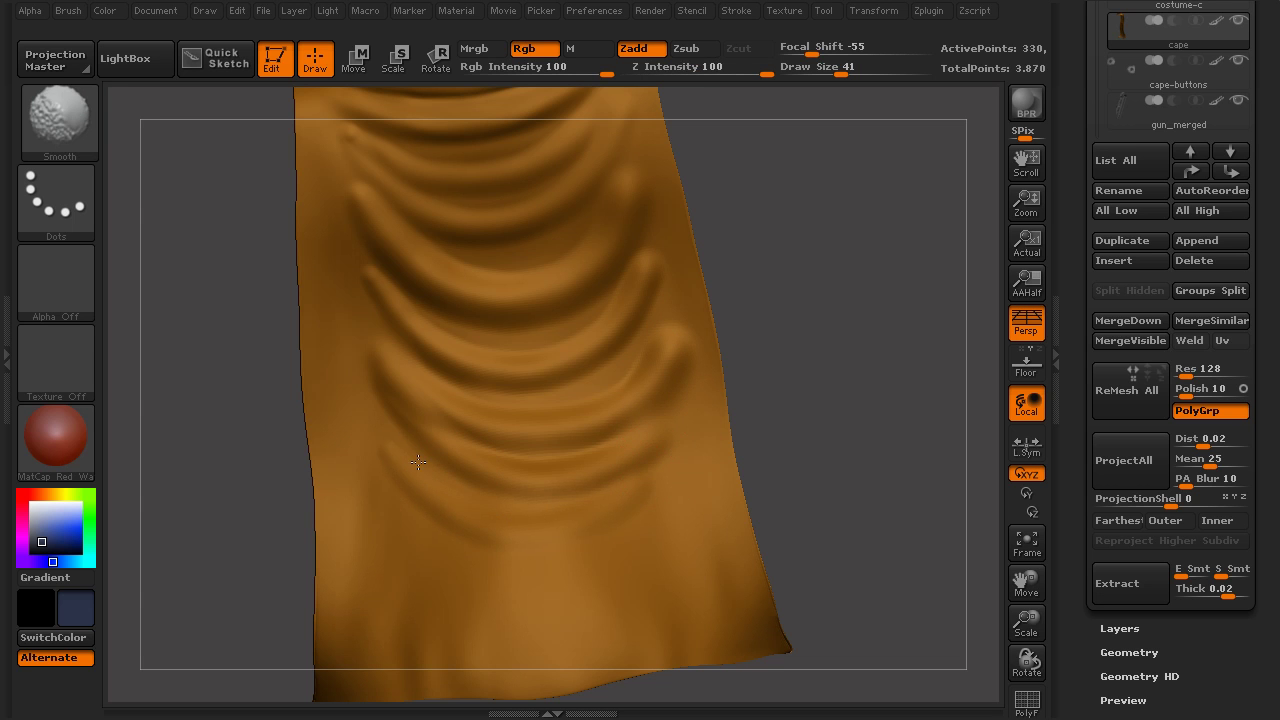
Sculpt several curved folds across the lower inside of the cape and smooth their ends.
{"action": "mouse_move", "coordinate": [760, 448]}
{"action": "left_mouse_down"}
{"action": "mouse_move", "coordinate": [894, 443]}
{"action": "mouse_move", "coordinate": [480, 413]}
{"action": "mouse_move", "coordinate": [435, 425]}
{"action": "left_mouse_up"}
{"action": "left_click_drag", "start_coordinate": [392, 374], "coordinate": [539, 443]}
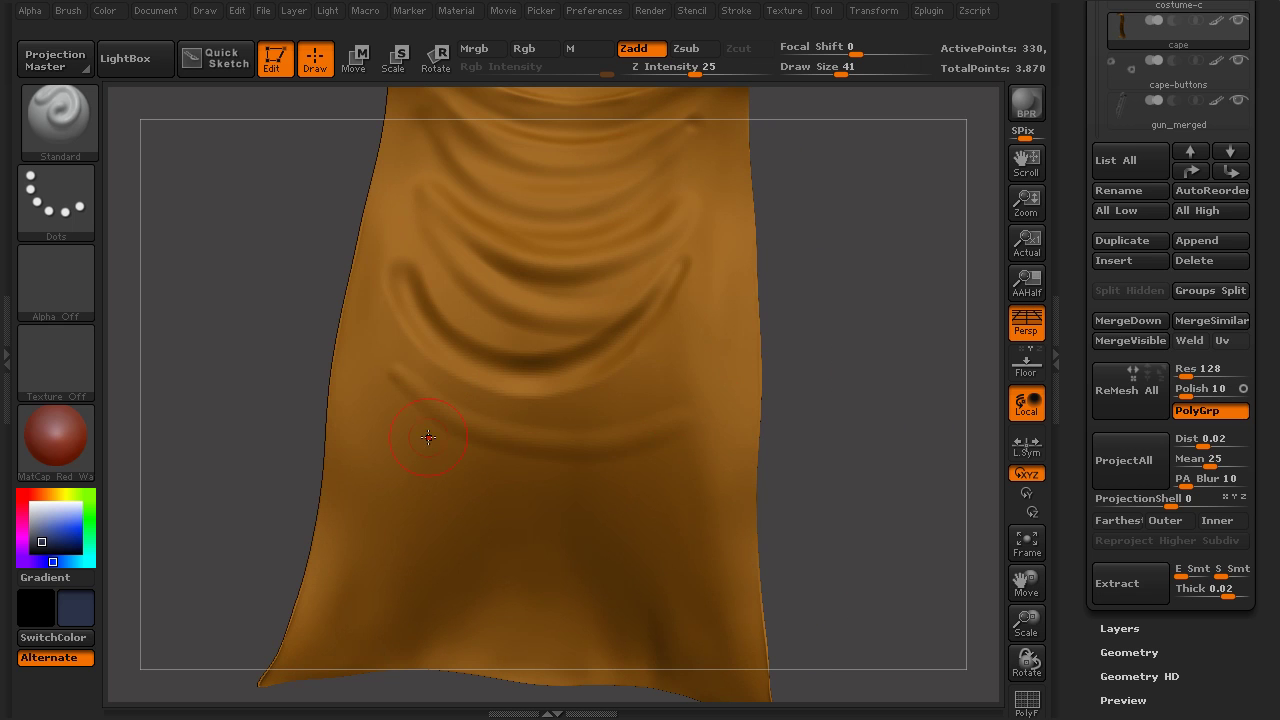
{"action": "mouse_move", "coordinate": [388, 384]}
{"action": "left_mouse_down"}
{"action": "mouse_move", "coordinate": [495, 490]}
{"action": "mouse_move", "coordinate": [608, 502]}
{"action": "left_mouse_up"}
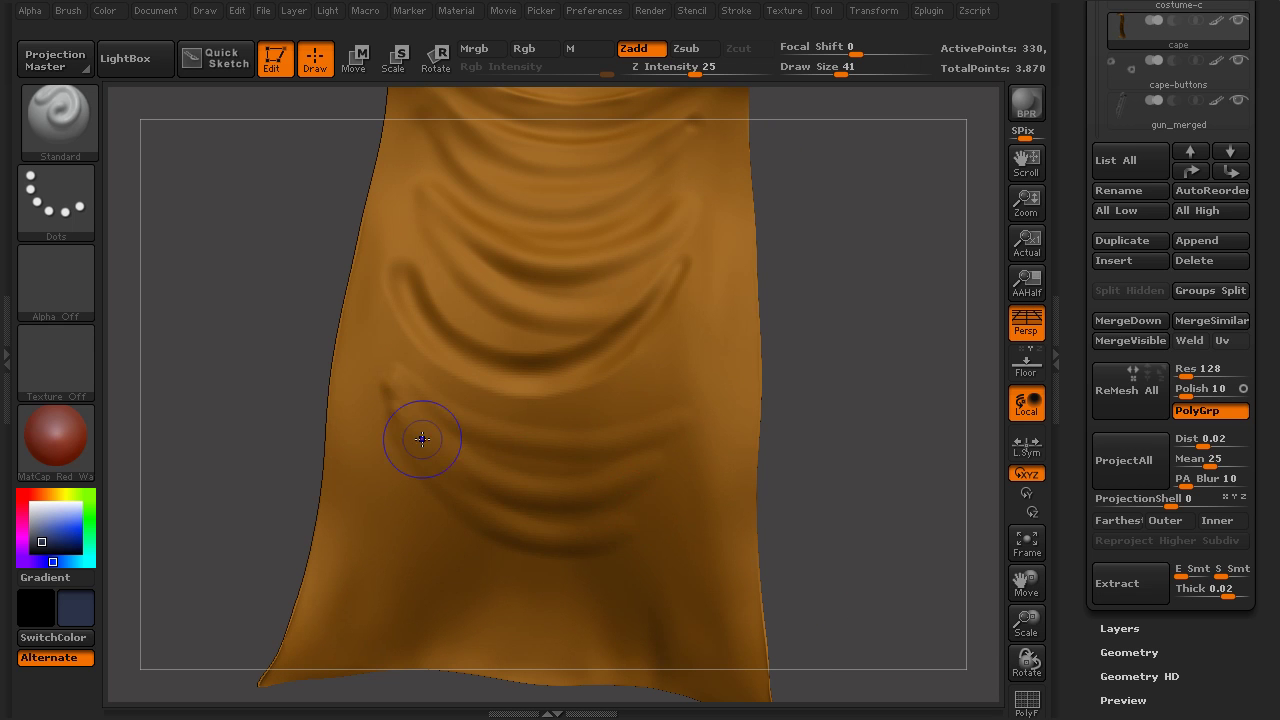
{"action": "left_click_drag", "start_coordinate": [473, 507], "coordinate": [632, 546]}
{"action": "left_click_drag", "start_coordinate": [436, 424], "coordinate": [408, 420], "text": "shift"}
Examine the folds on the cape's back from several angles and review the Standard brush's Auto Masking settings.
{"action": "left_click_drag", "start_coordinate": [886, 400], "coordinate": [640, 405]}
{"action": "left_click_drag", "start_coordinate": [674, 447], "coordinate": [664, 417], "text": "alt"}
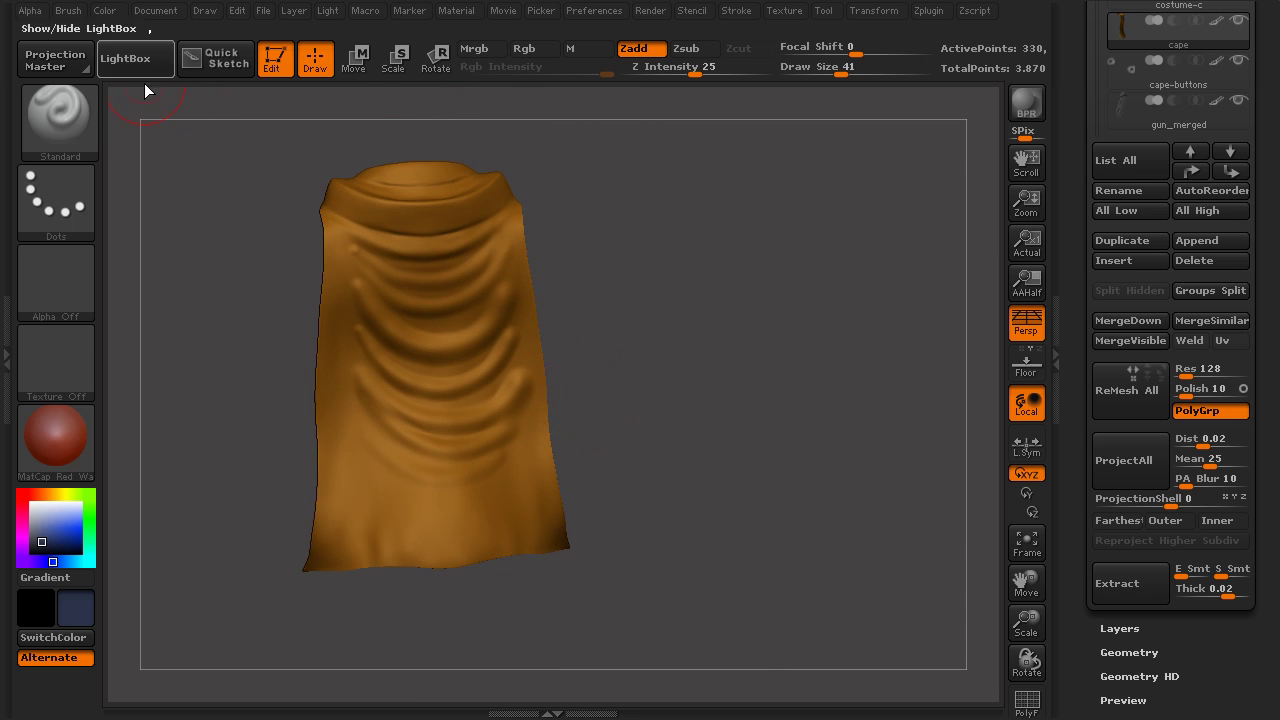
{"action": "left_click", "coordinate": [66, 11]}
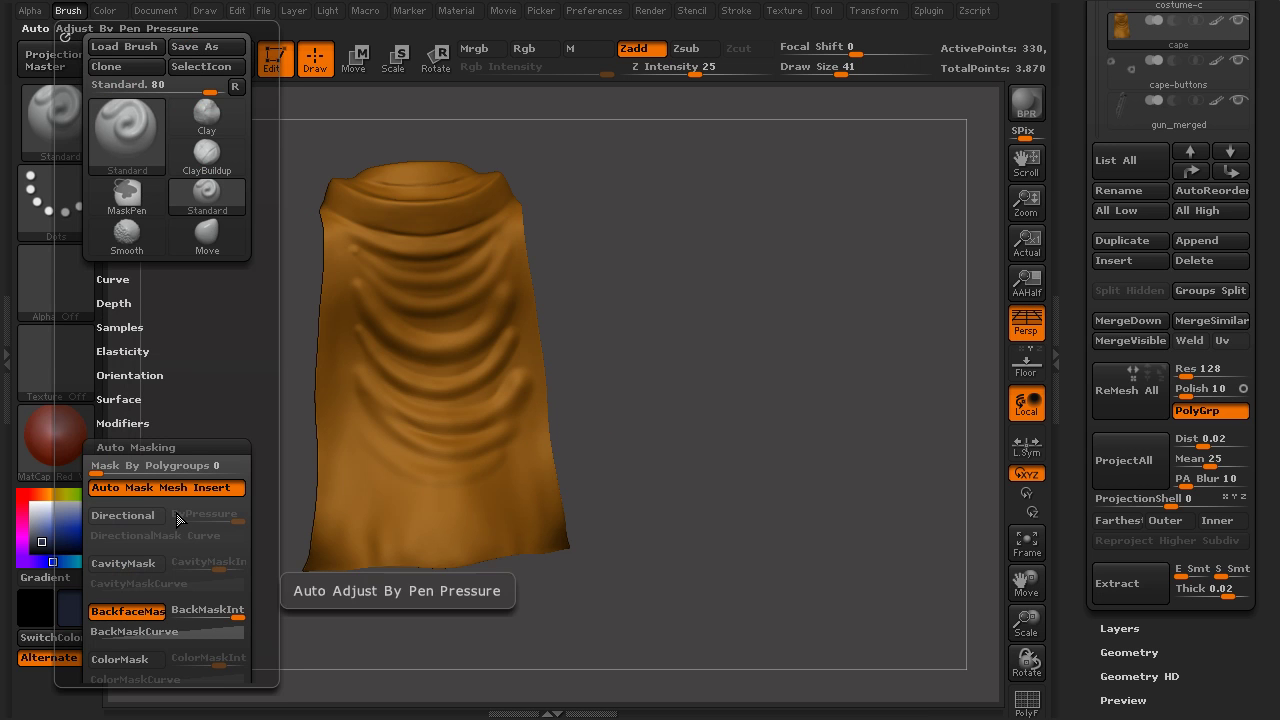
{"action": "mouse_move", "coordinate": [674, 371]}
{"action": "left_mouse_down"}
{"action": "mouse_move", "coordinate": [686, 368]}
{"action": "mouse_move", "coordinate": [690, 420]}
{"action": "mouse_move", "coordinate": [680, 480]}
{"action": "mouse_move", "coordinate": [804, 360]}
{"action": "mouse_move", "coordinate": [713, 370]}
{"action": "mouse_move", "coordinate": [709, 357]}
{"action": "mouse_move", "coordinate": [869, 389]}
{"action": "mouse_move", "coordinate": [654, 371]}
{"action": "left_mouse_up"}
{"action": "key", "text": "shift"}
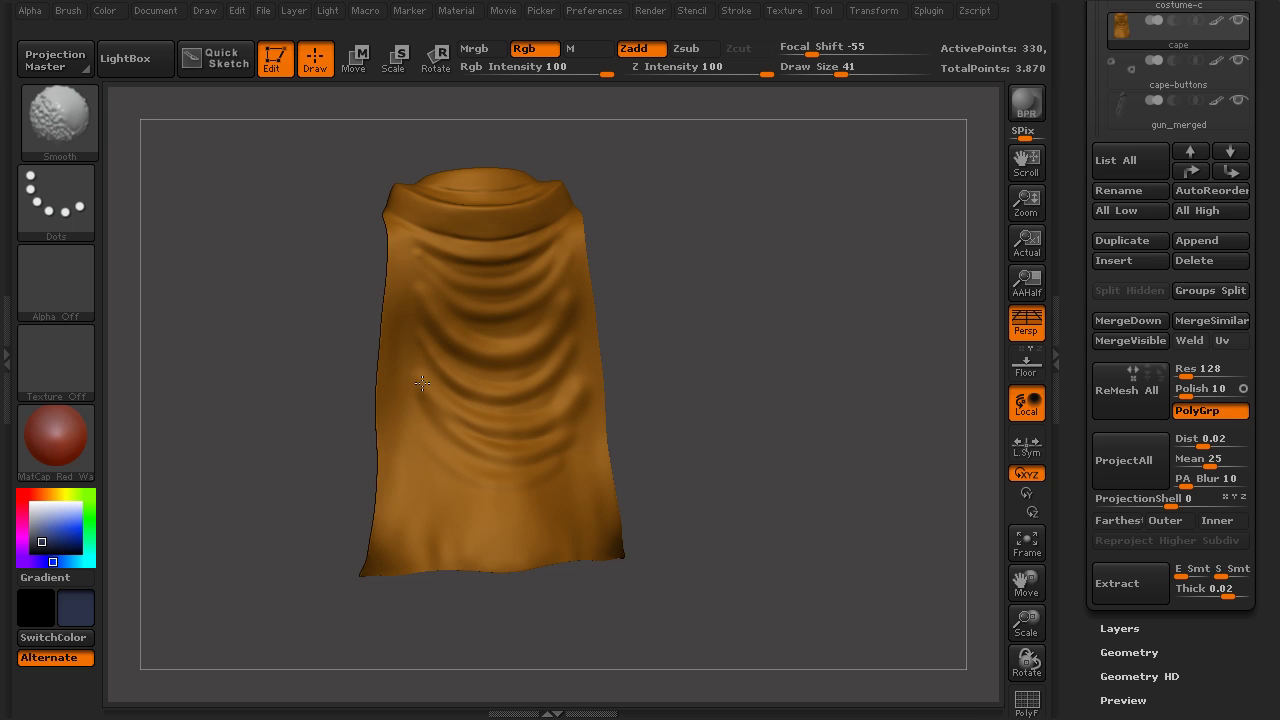
{"action": "mouse_move", "coordinate": [620, 303]}
{"action": "left_mouse_down"}
{"action": "mouse_move", "coordinate": [846, 326]}
{"action": "mouse_move", "coordinate": [660, 334]}
{"action": "mouse_move", "coordinate": [731, 334]}
{"action": "mouse_move", "coordinate": [671, 342]}
{"action": "left_mouse_up"}
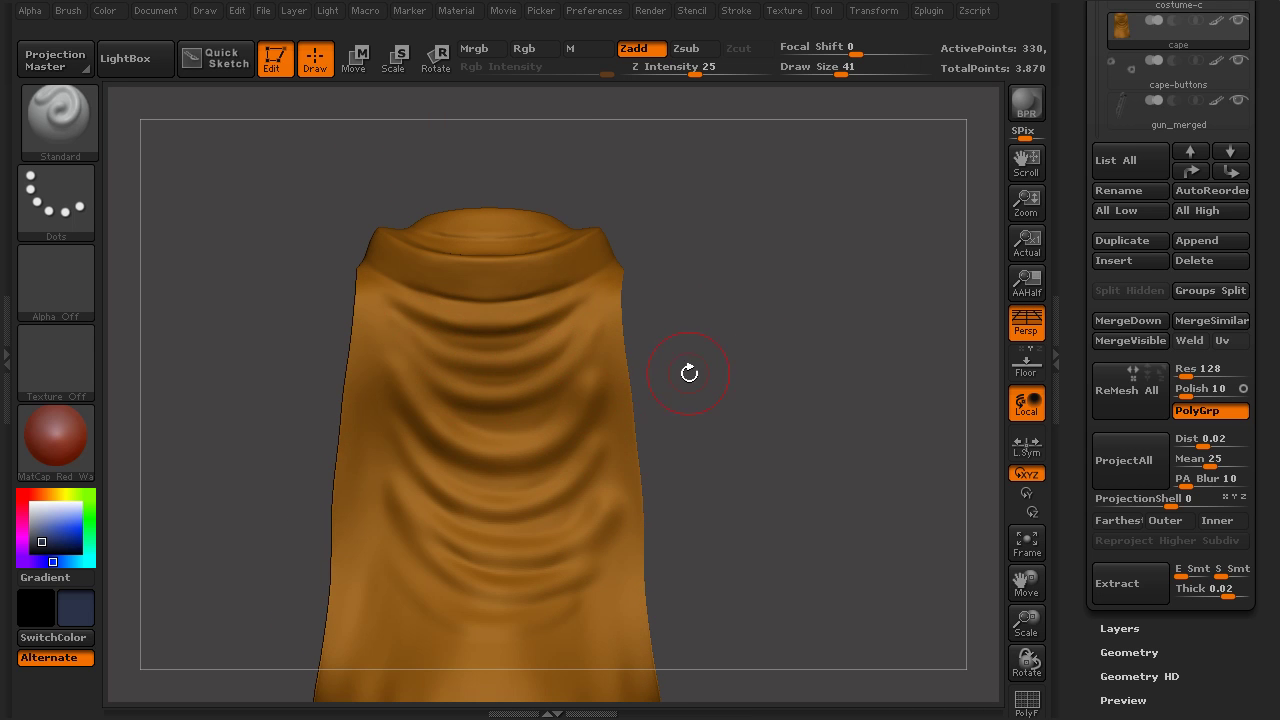
{"action": "mouse_move", "coordinate": [693, 326]}
{"action": "left_mouse_down"}
{"action": "mouse_move", "coordinate": [843, 337]}
{"action": "mouse_move", "coordinate": [804, 294]}
{"action": "left_mouse_up"}
{"action": "left_click_drag", "start_coordinate": [831, 343], "coordinate": [742, 375]}
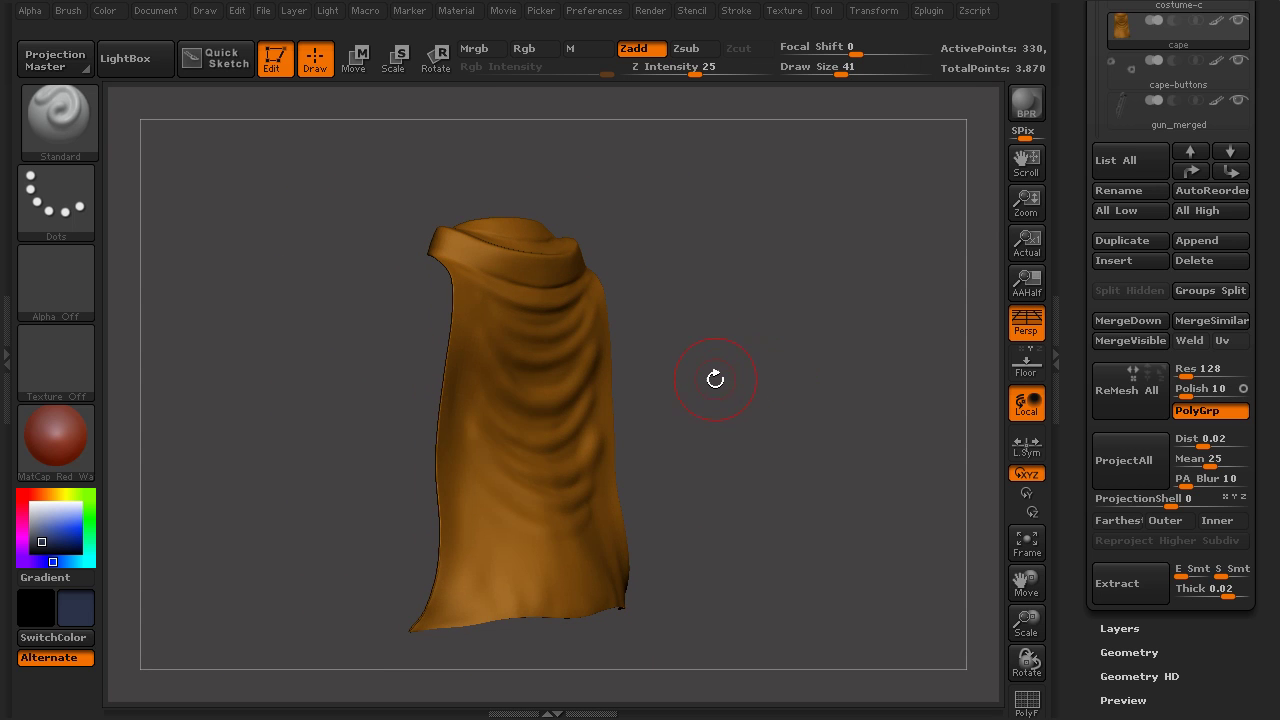
Turn off Solo mode to show the complete character and inspect the cape from the front and side.
{"action": "scroll", "coordinate": [1187, 193], "scroll_direction": "up", "scroll_amount": 6}
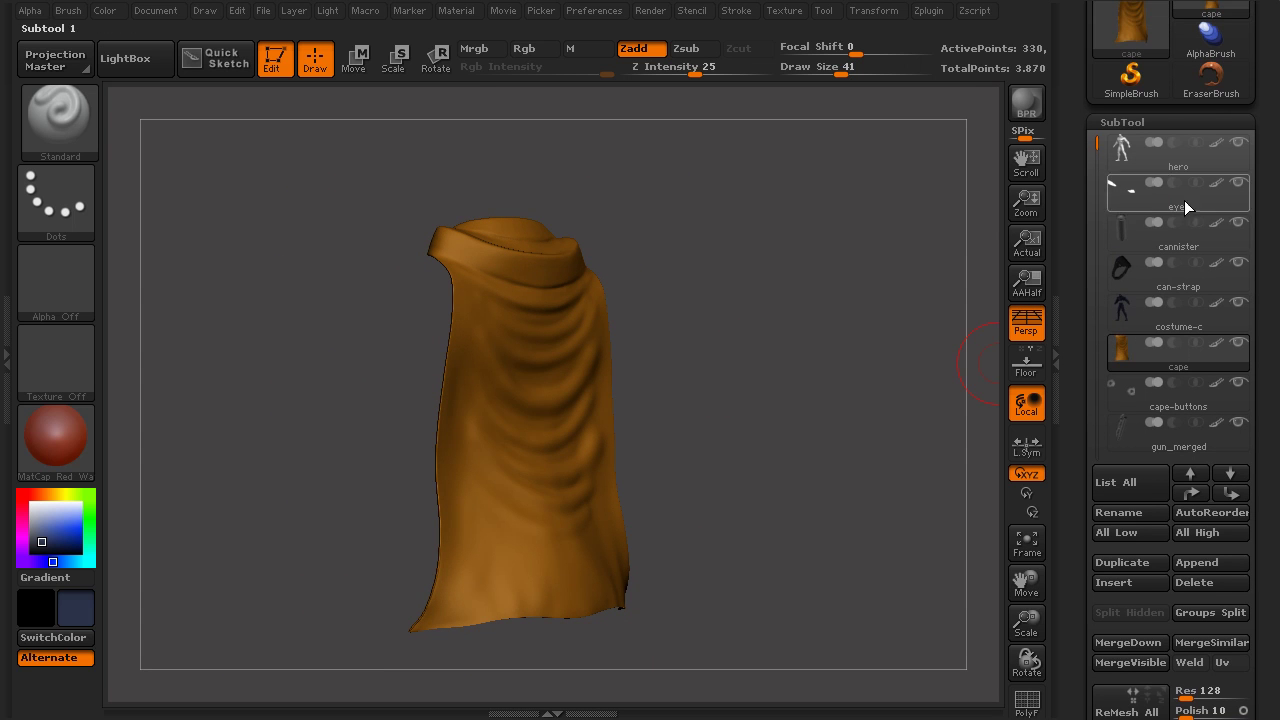
{"action": "left_click", "coordinate": [877, 12]}
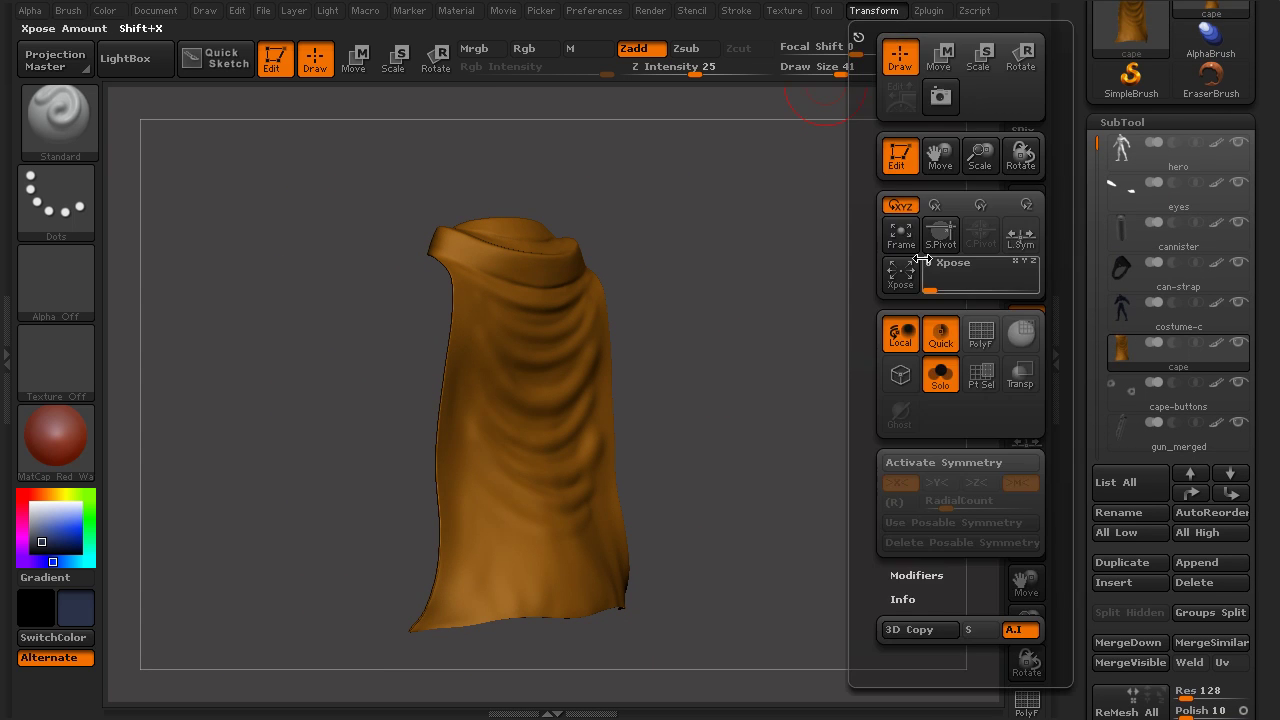
{"action": "left_click", "coordinate": [940, 373]}
{"action": "left_click_drag", "start_coordinate": [800, 375], "coordinate": [848, 365]}
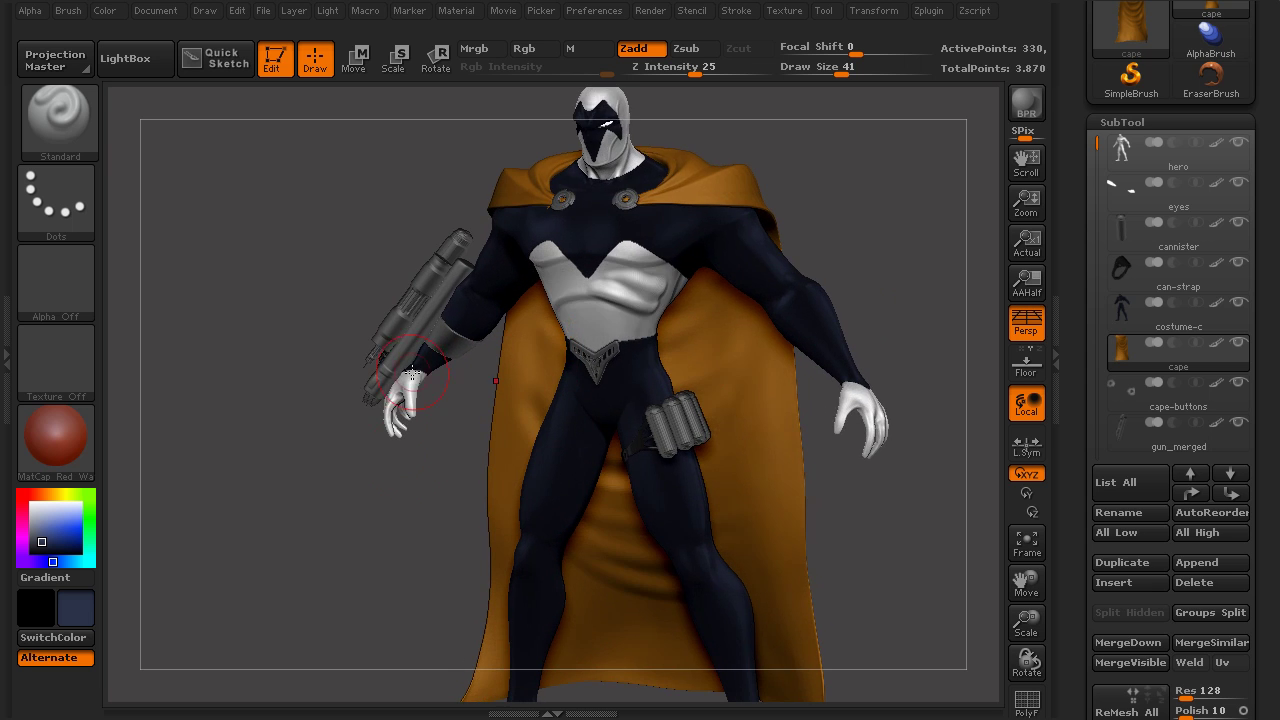
{"action": "left_click_drag", "start_coordinate": [411, 491], "coordinate": [444, 491]}
{"action": "left_click_drag", "start_coordinate": [921, 276], "coordinate": [805, 360]}
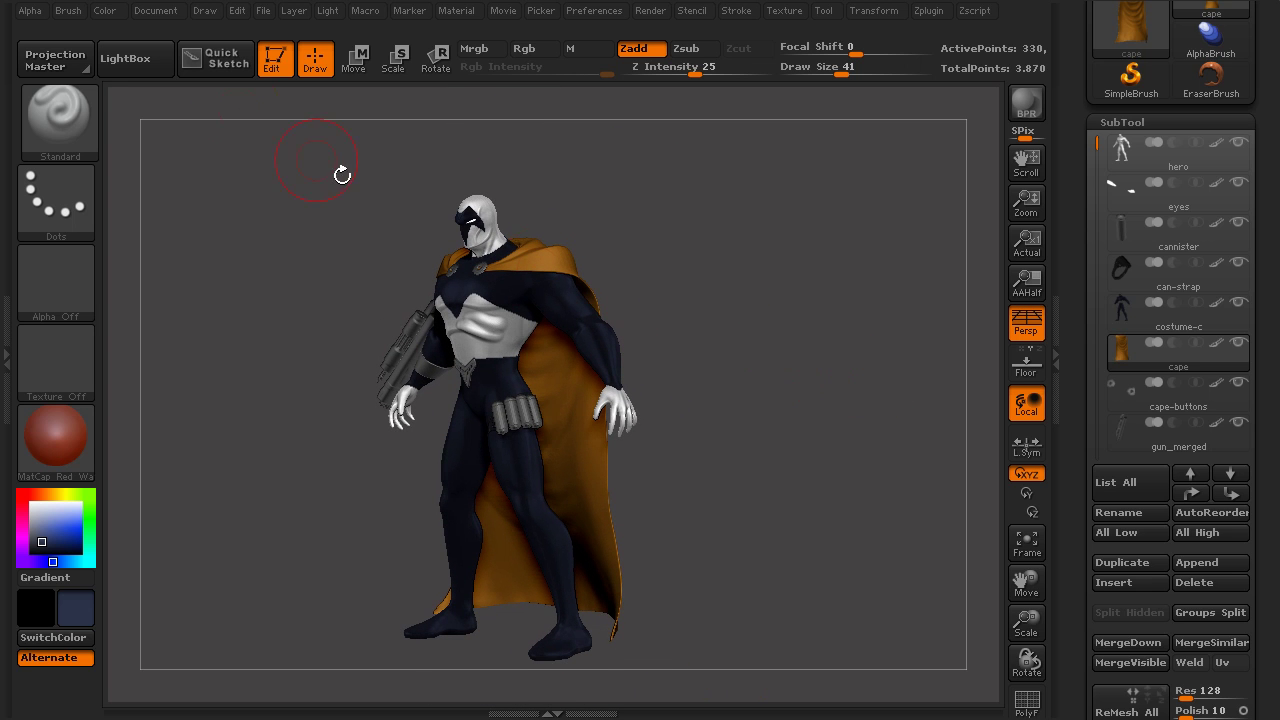
Review the Standard brush's Mask By Polygroups and BackfaceMask options, then view the whole character from the front.
{"action": "left_click", "coordinate": [68, 11]}
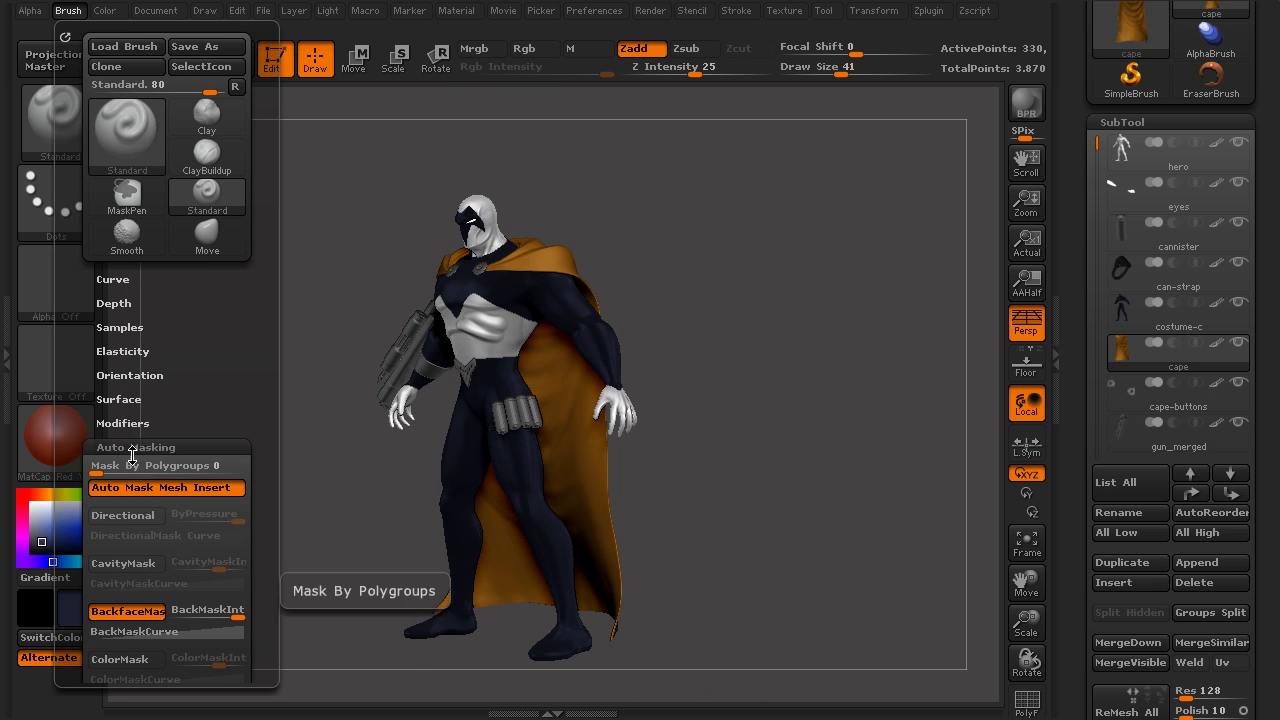
{"action": "scroll", "coordinate": [199, 405], "scroll_direction": "down", "scroll_amount": 3}
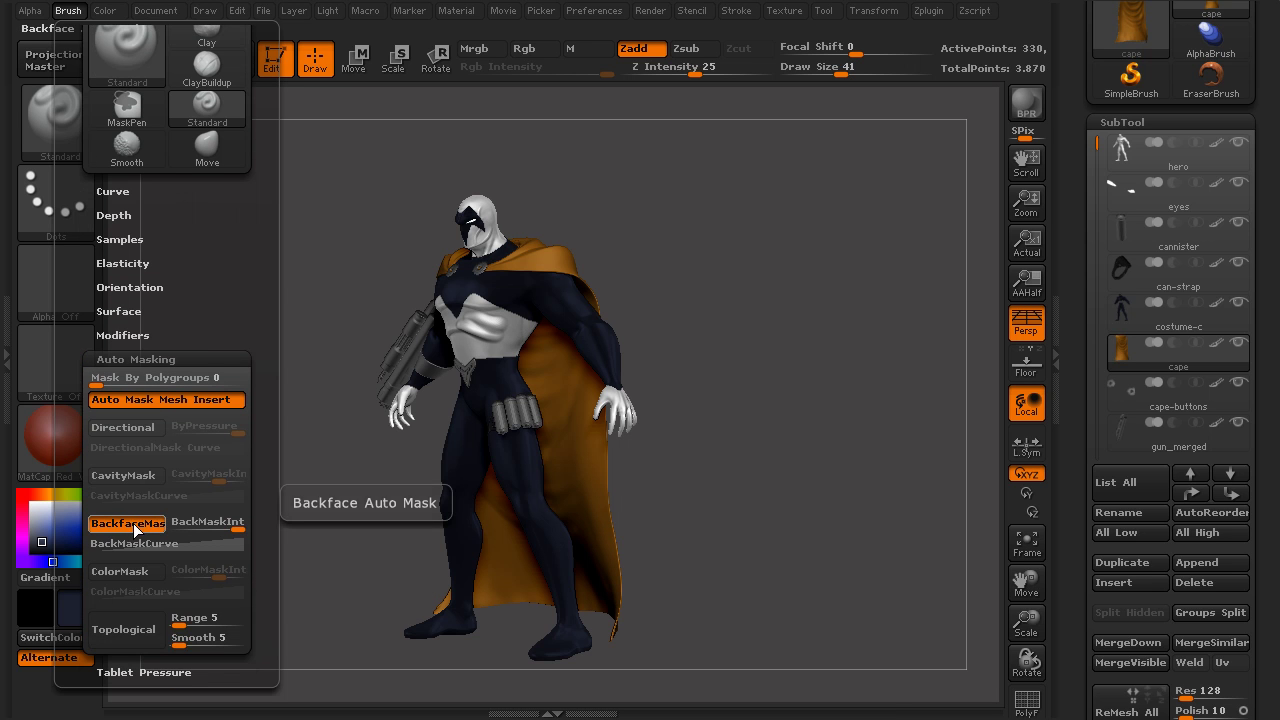
{"action": "mouse_move", "coordinate": [766, 449]}
{"action": "left_mouse_down"}
{"action": "mouse_move", "coordinate": [638, 459]}
{"action": "mouse_move", "coordinate": [657, 486]}
{"action": "mouse_move", "coordinate": [755, 448]}
{"action": "mouse_move", "coordinate": [866, 451]}
{"action": "mouse_move", "coordinate": [780, 464]}
{"action": "mouse_move", "coordinate": [796, 422]}
{"action": "mouse_move", "coordinate": [762, 426]}
{"action": "mouse_move", "coordinate": [846, 437]}
{"action": "mouse_move", "coordinate": [807, 447]}
{"action": "left_mouse_up"}
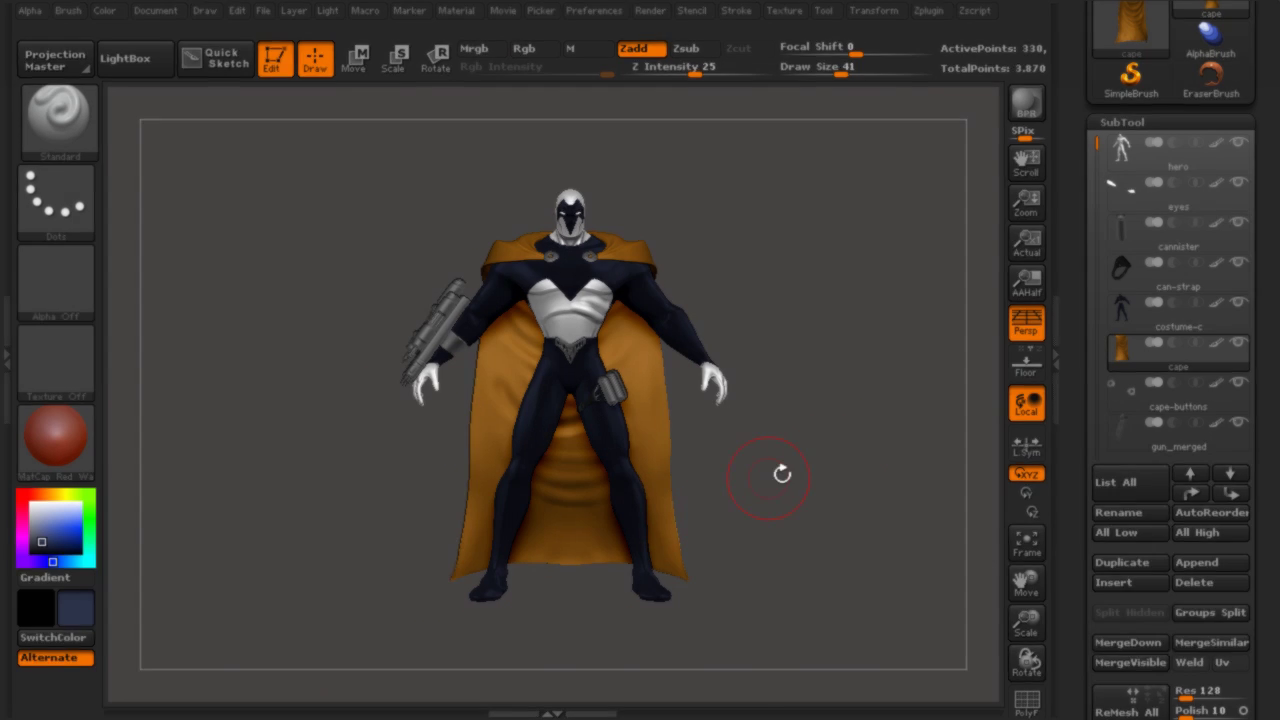